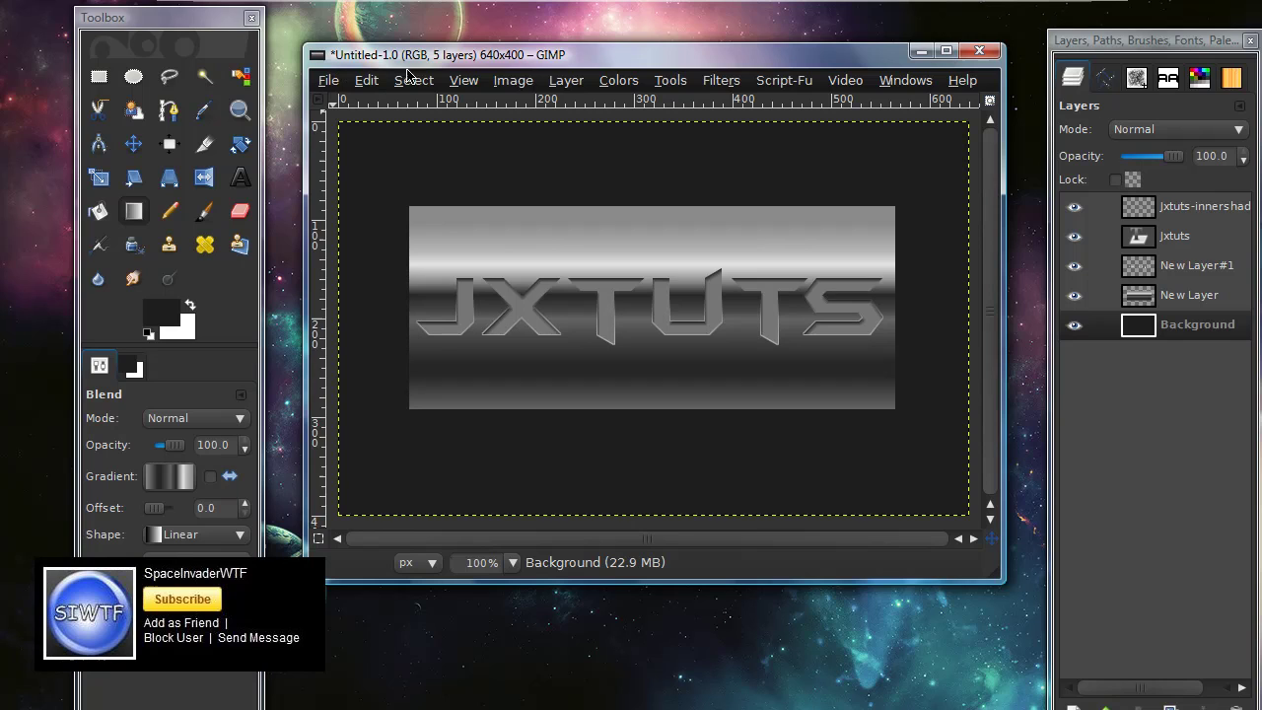
Create a new 640×400 image and bring its window into full view.
left_click(328, 81)
left_click(341, 99)
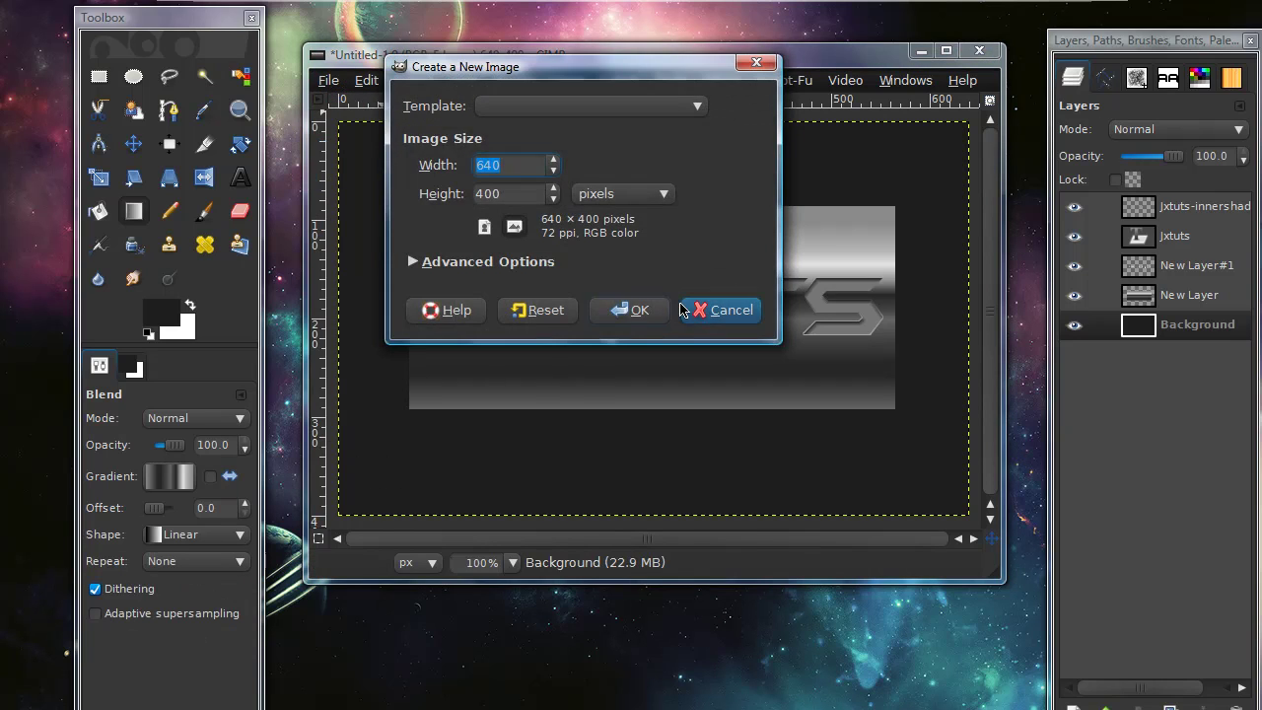
left_click(663, 308)
left_click(920, 50)
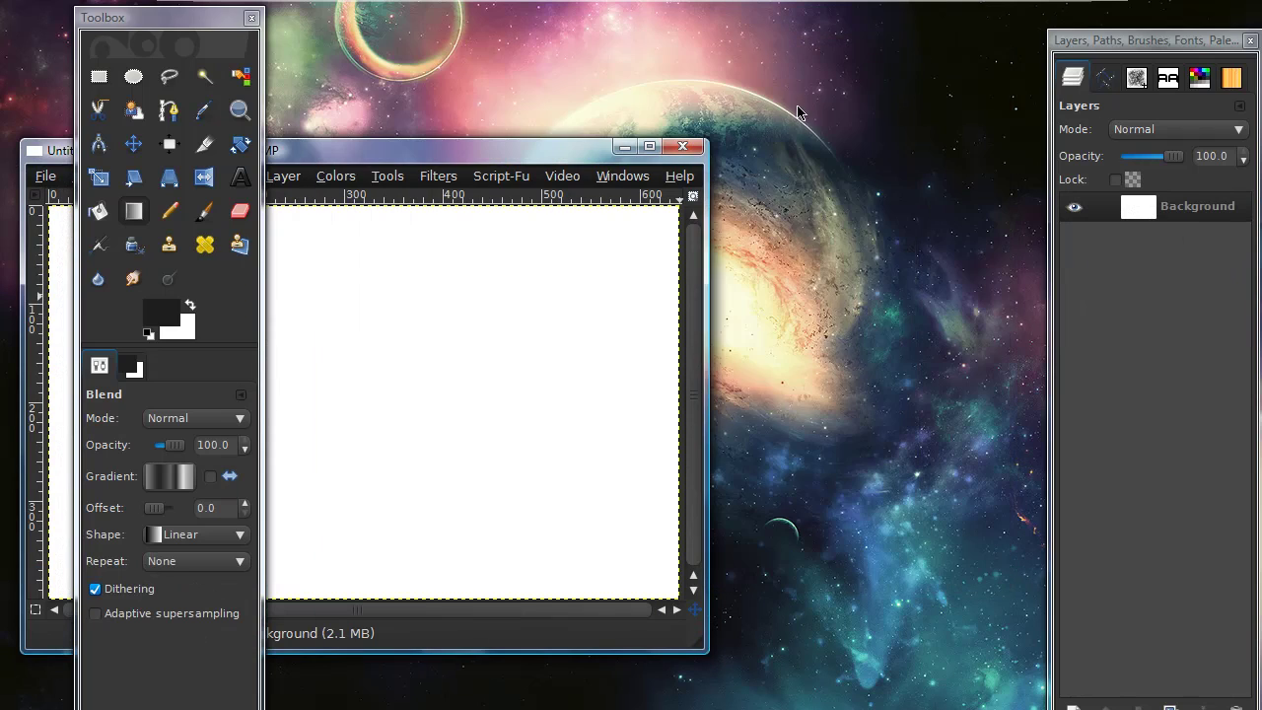
left_click_drag(552, 158, 843, 62)
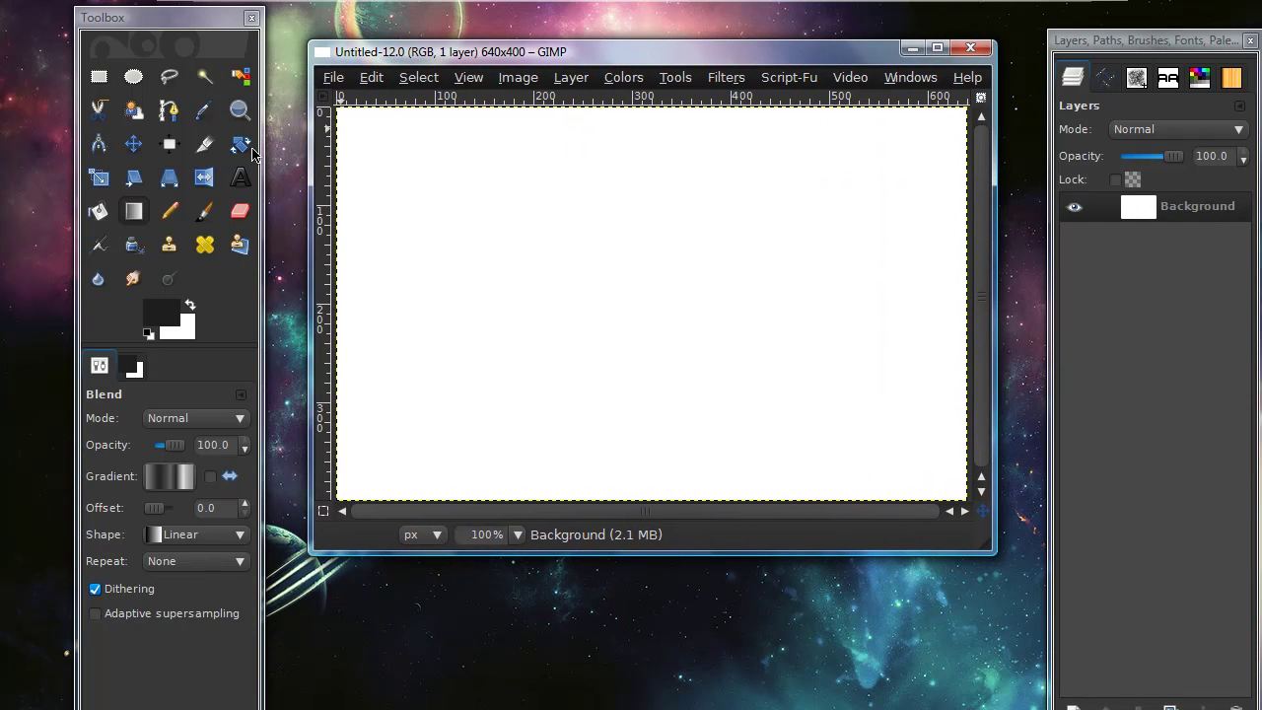
Fill the canvas with dark grey using Bucket Fill and enlarge the window.
left_click(95, 213)
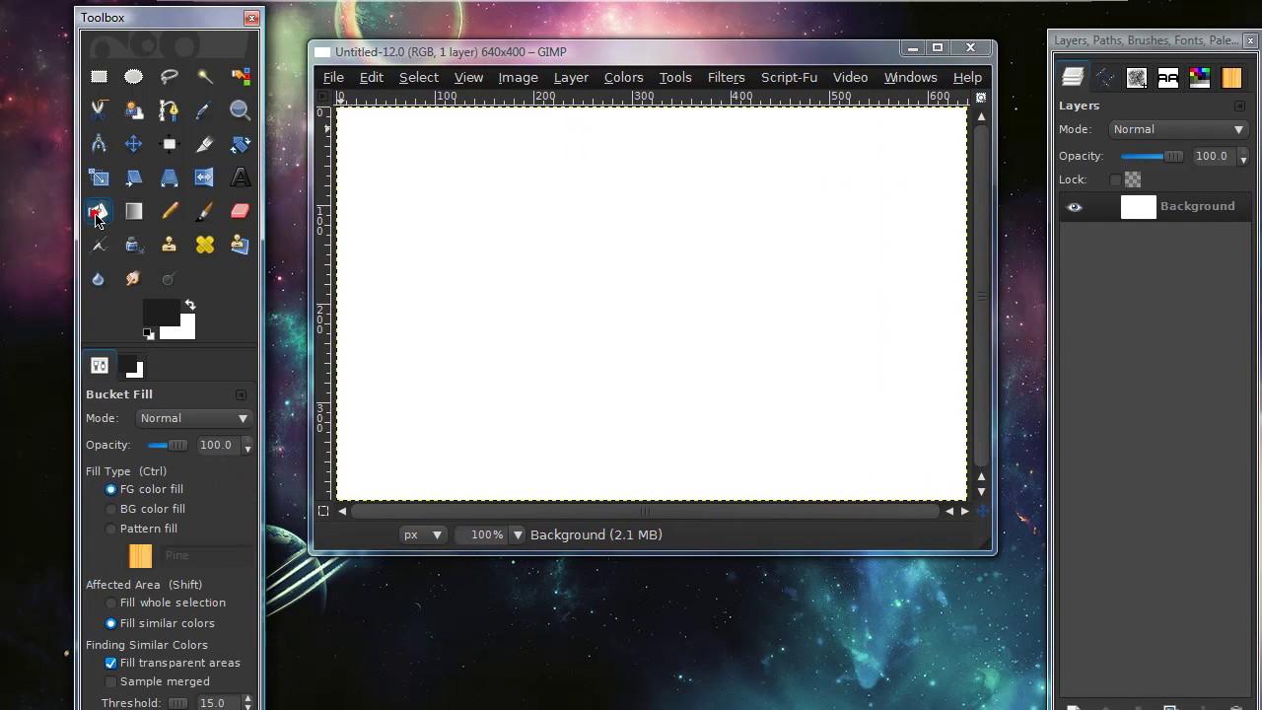
left_click(483, 247)
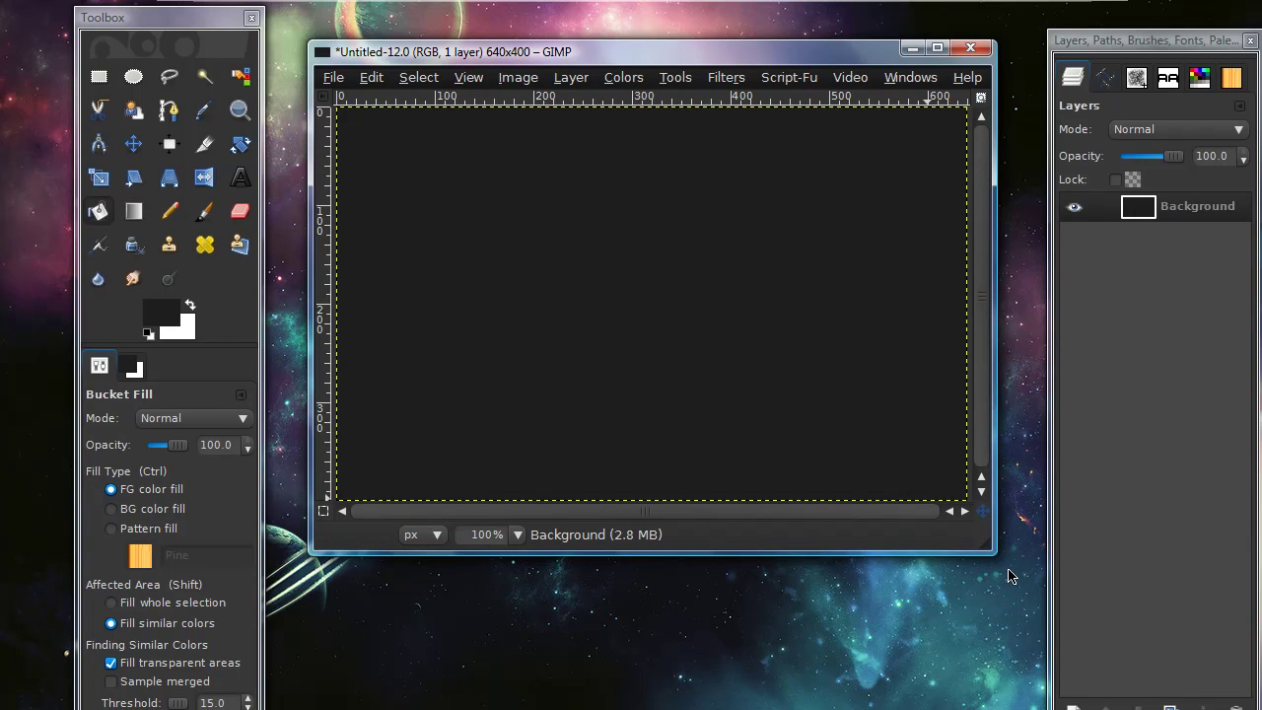
left_click_drag(994, 555, 1009, 567)
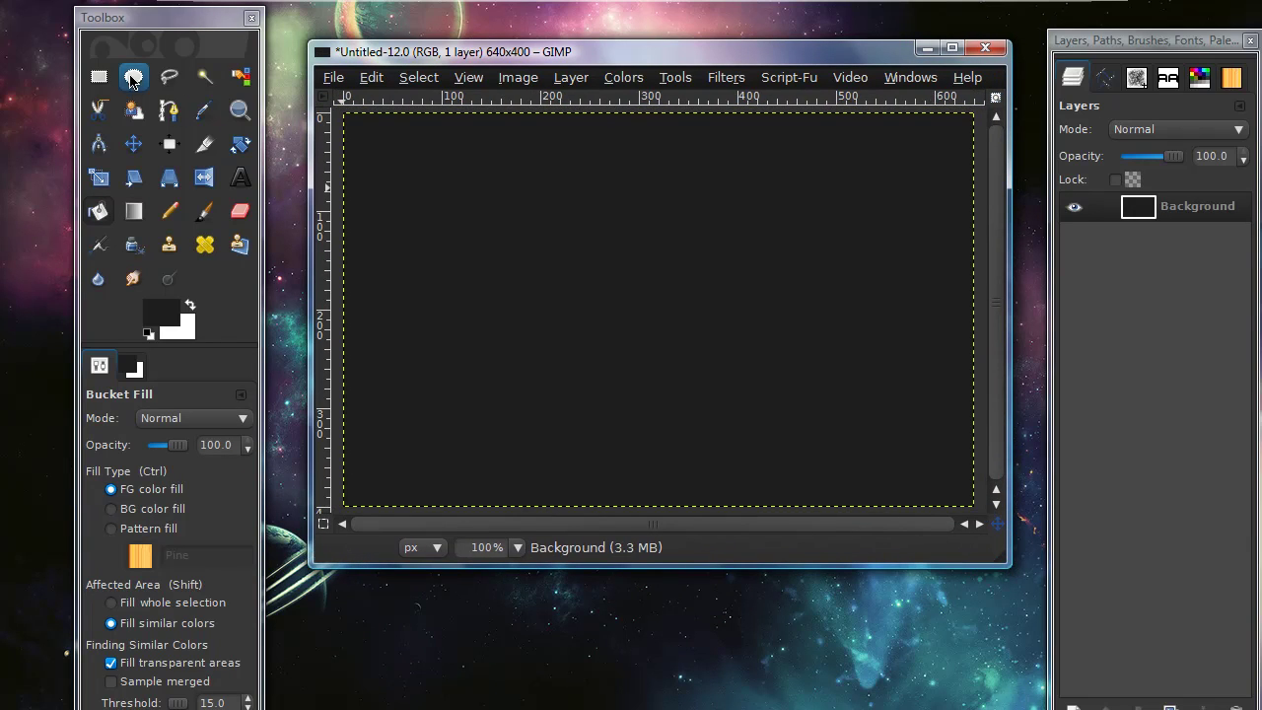
Draw a centred 510×234 rectangular selection and add a transparent new layer.
left_click(99, 77)
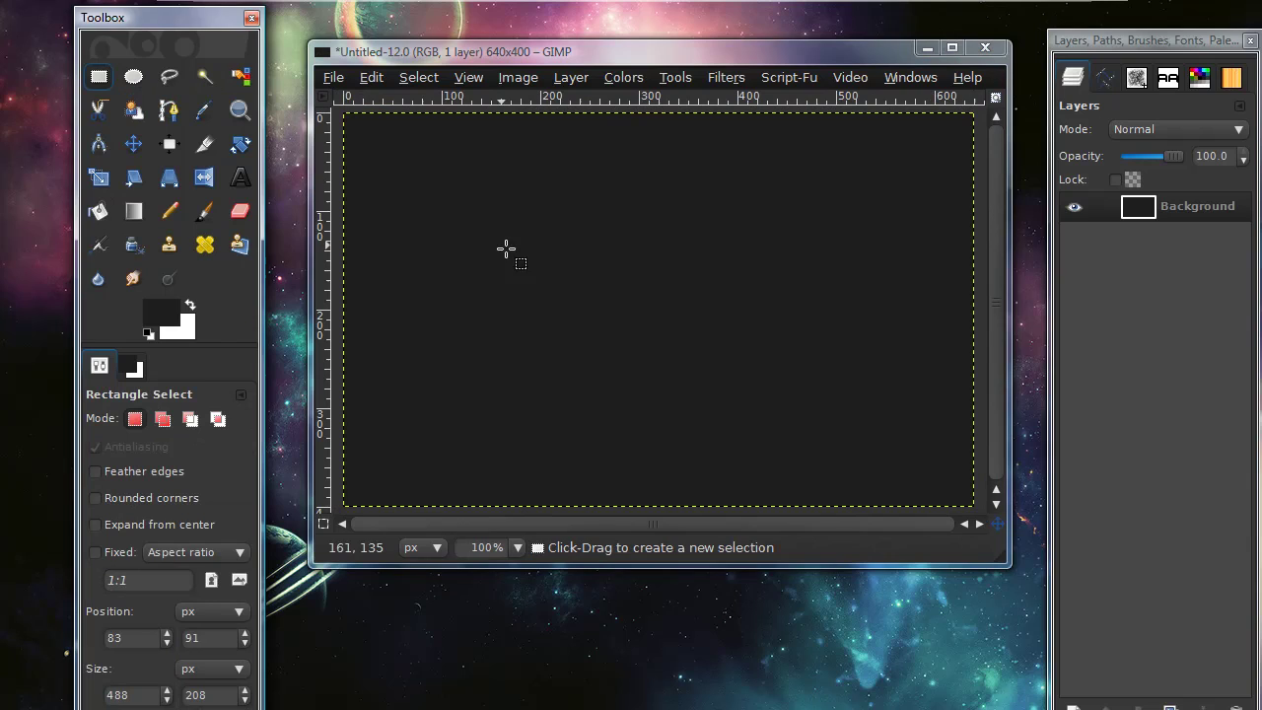
left_click_drag(406, 200, 907, 429)
left_click_drag(713, 305, 720, 296)
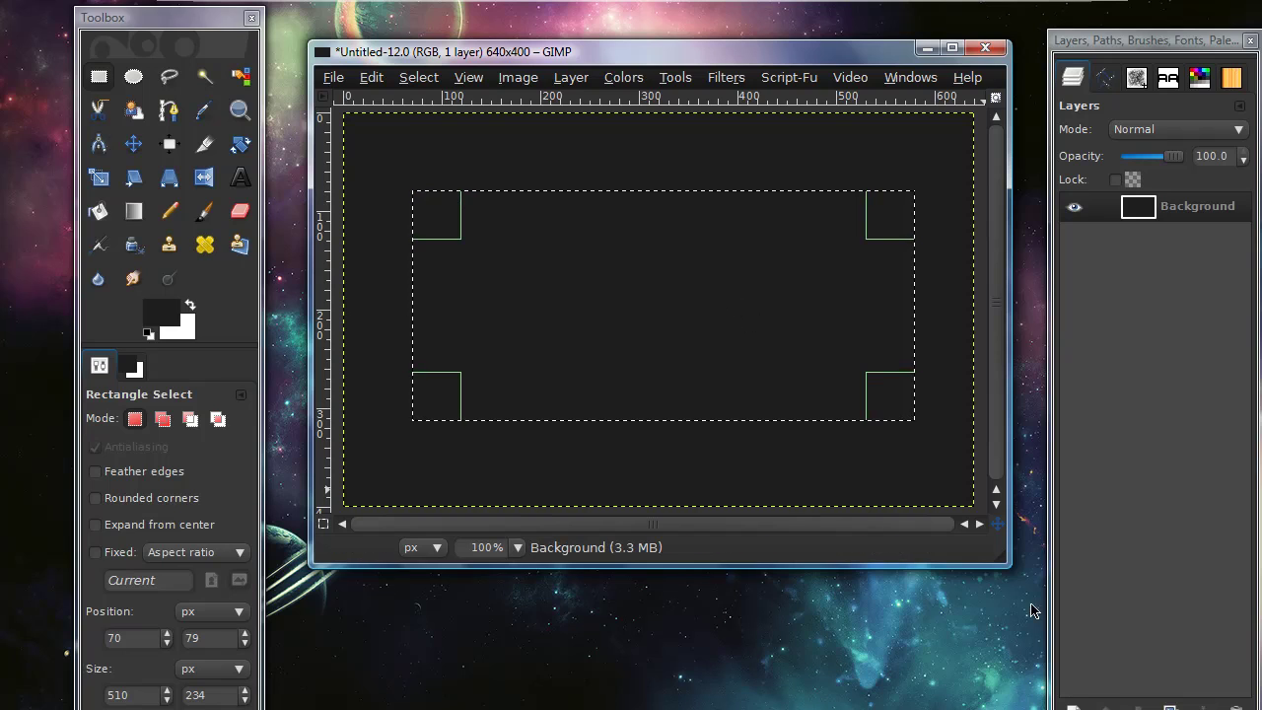
key("shift+ctrl+n")
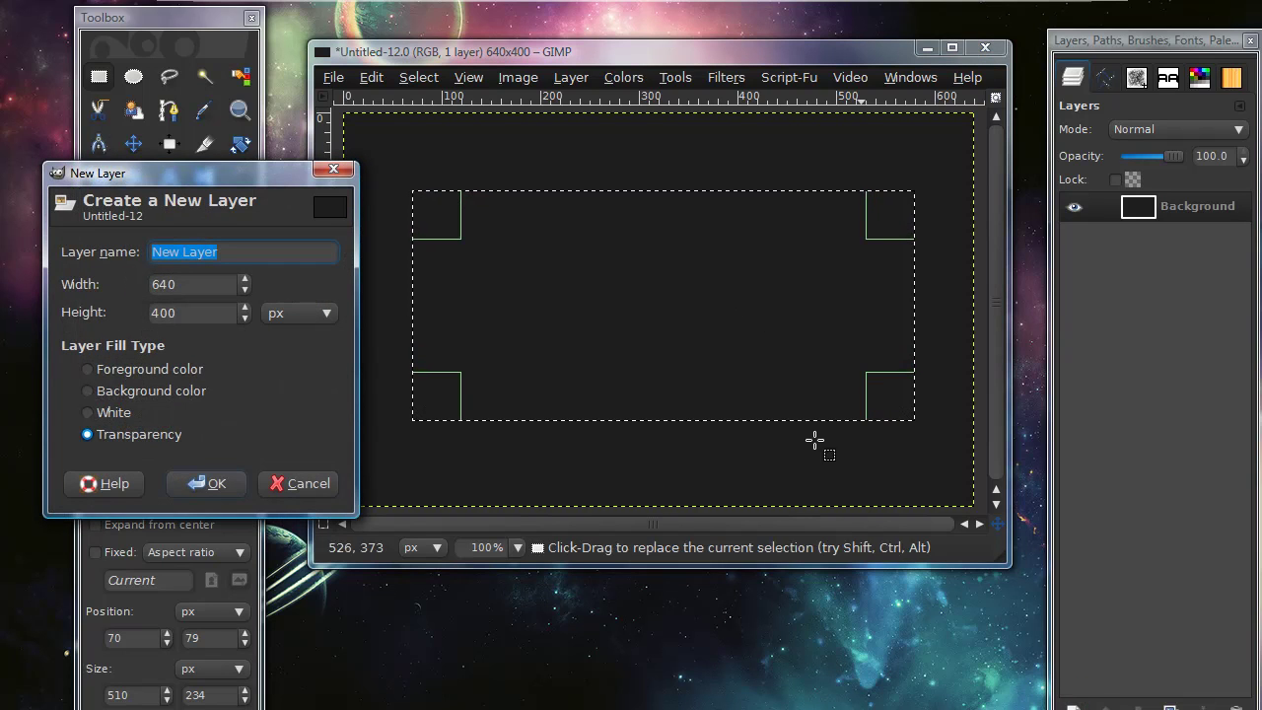
left_click(207, 485)
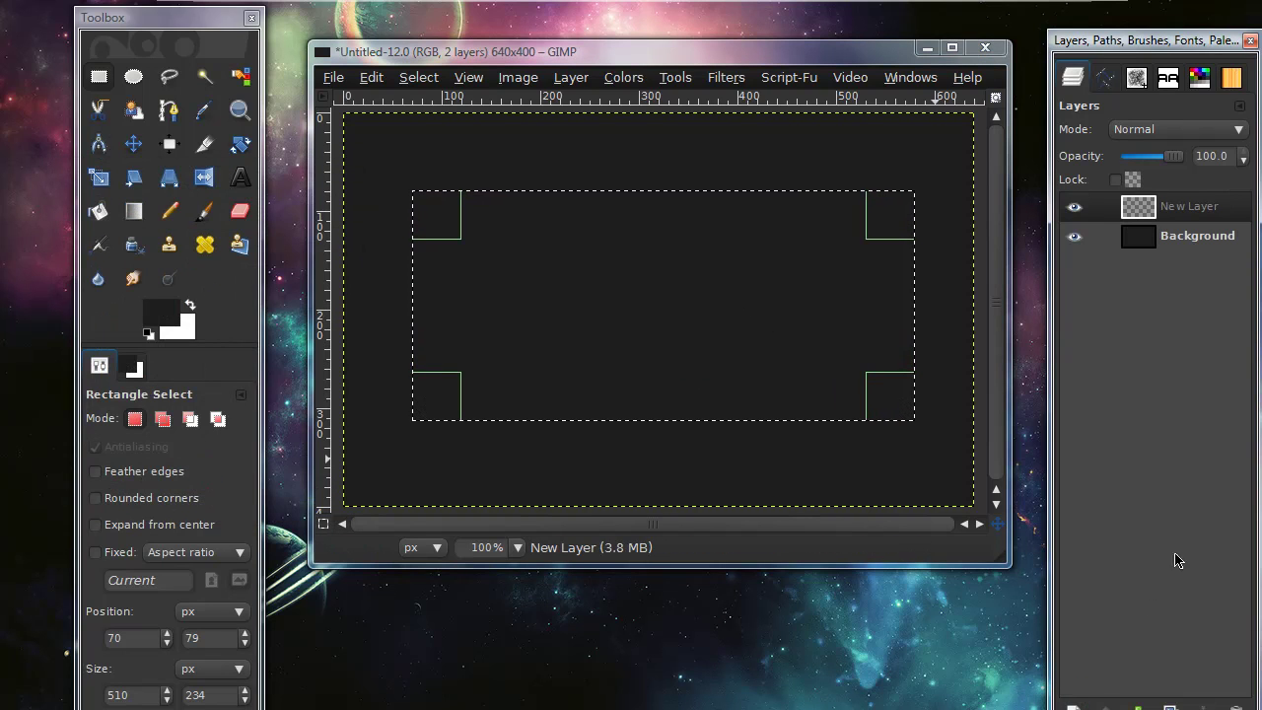
Fill the rectangle bottom-to-top with the grey banded Metal gradient using Blend.
left_click(141, 223)
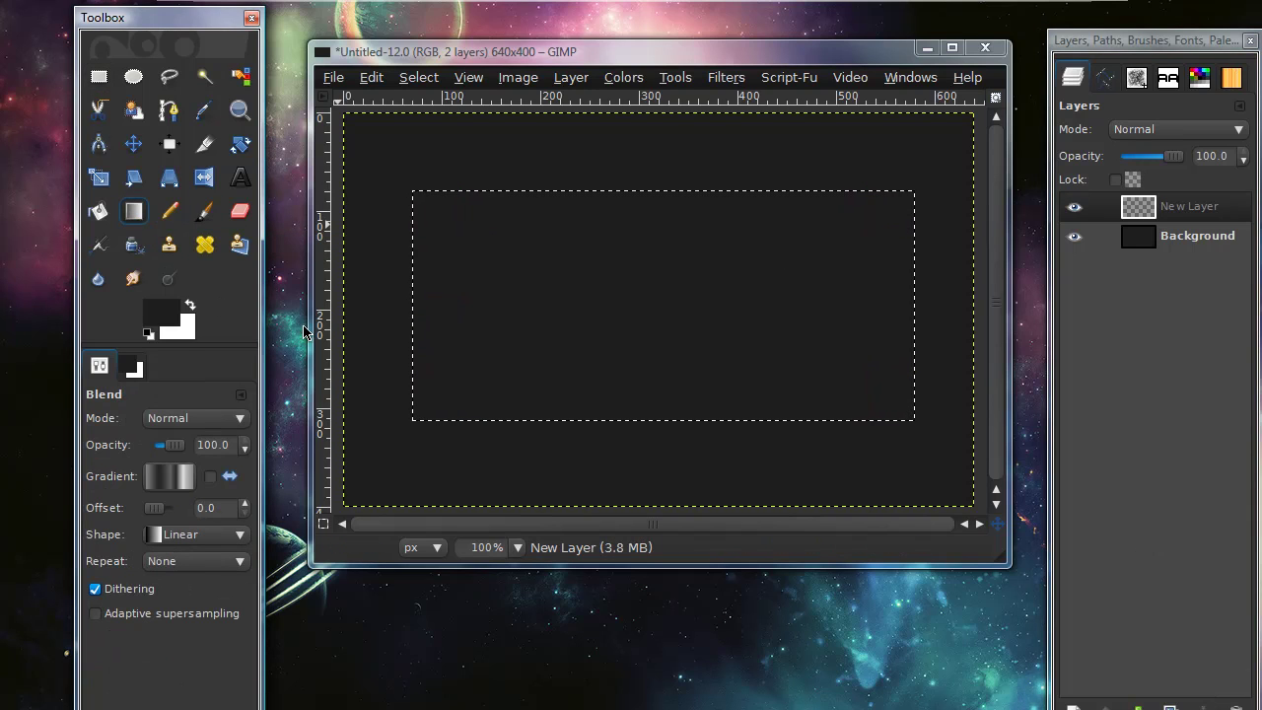
left_click(153, 484)
left_click(240, 631)
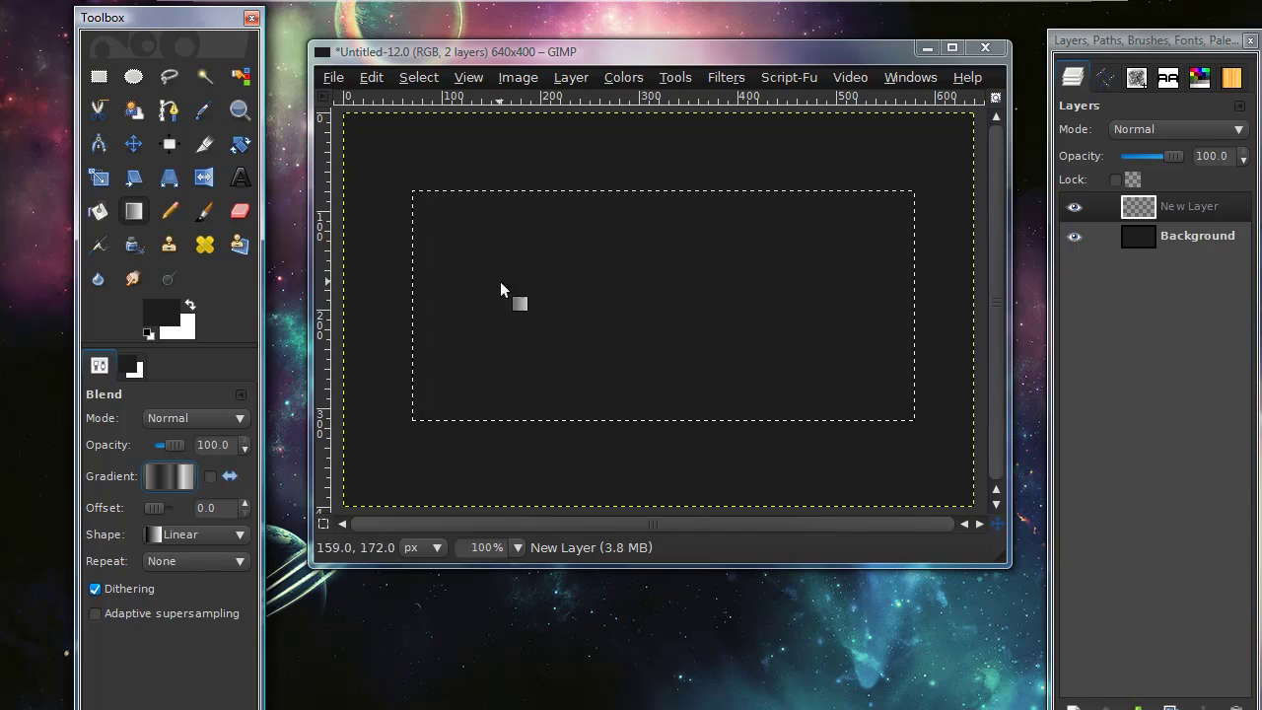
left_click(185, 481)
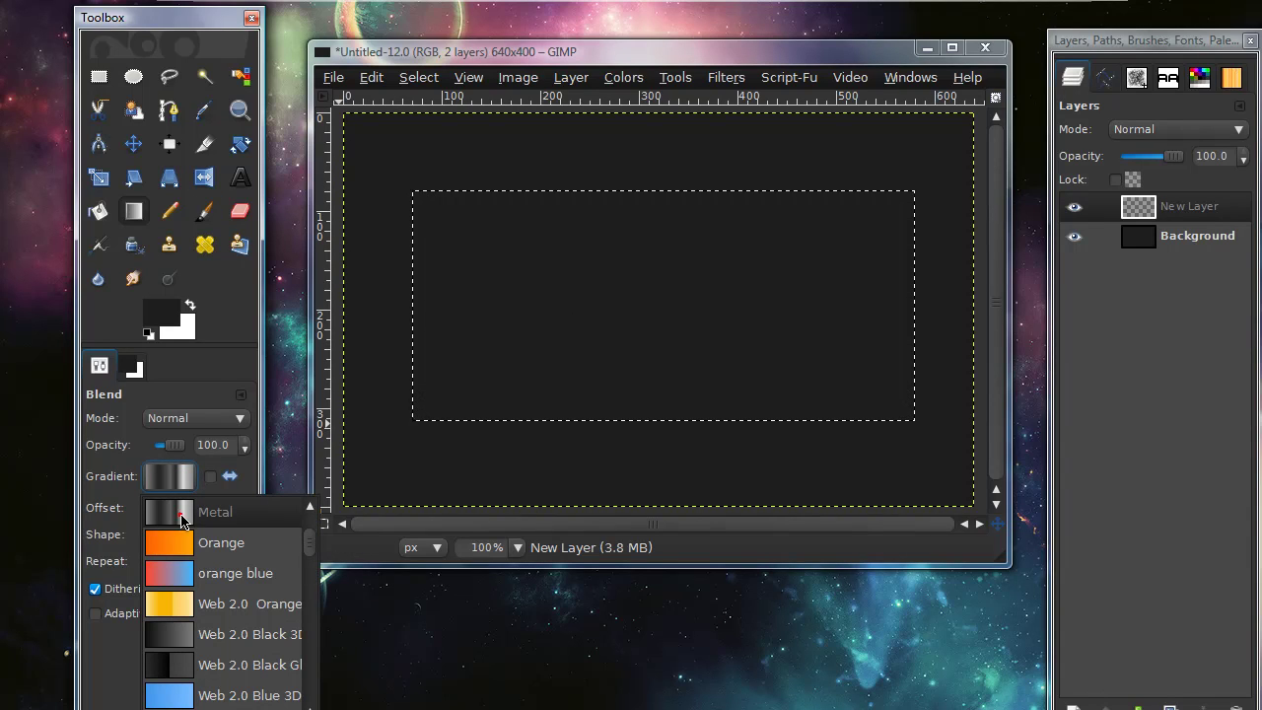
left_click(210, 310)
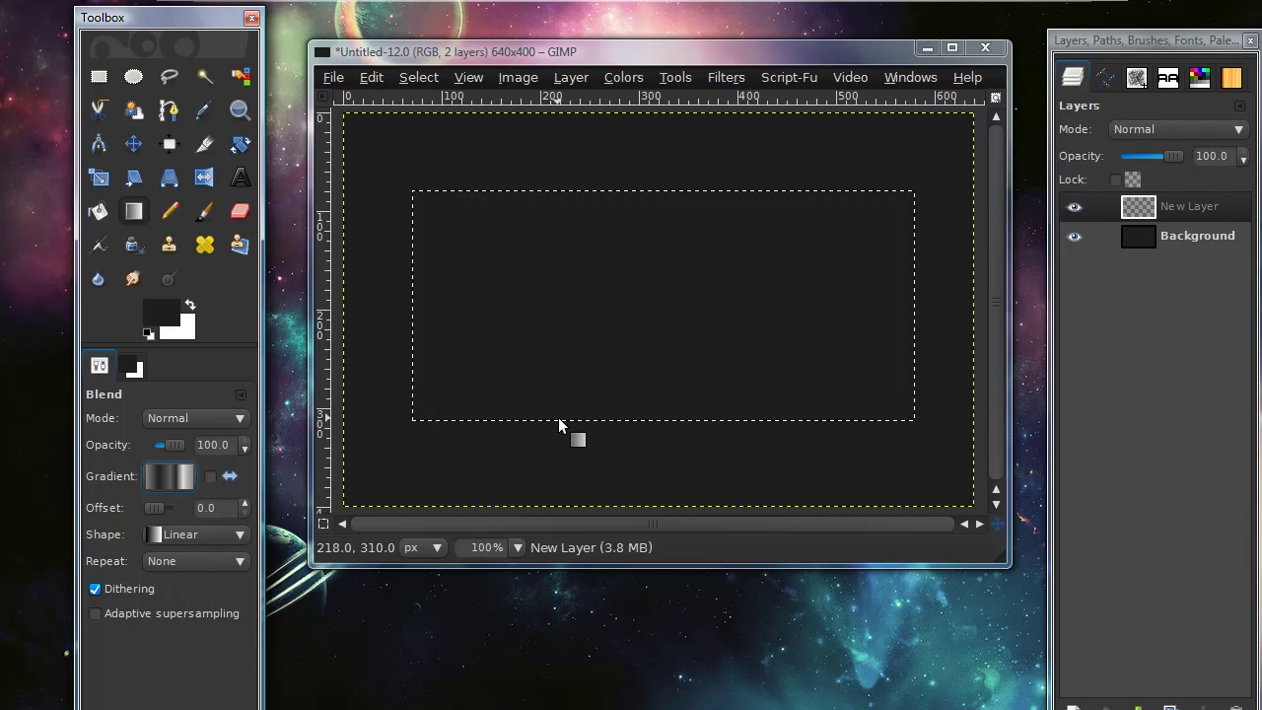
left_click_drag(559, 422, 564, 186)
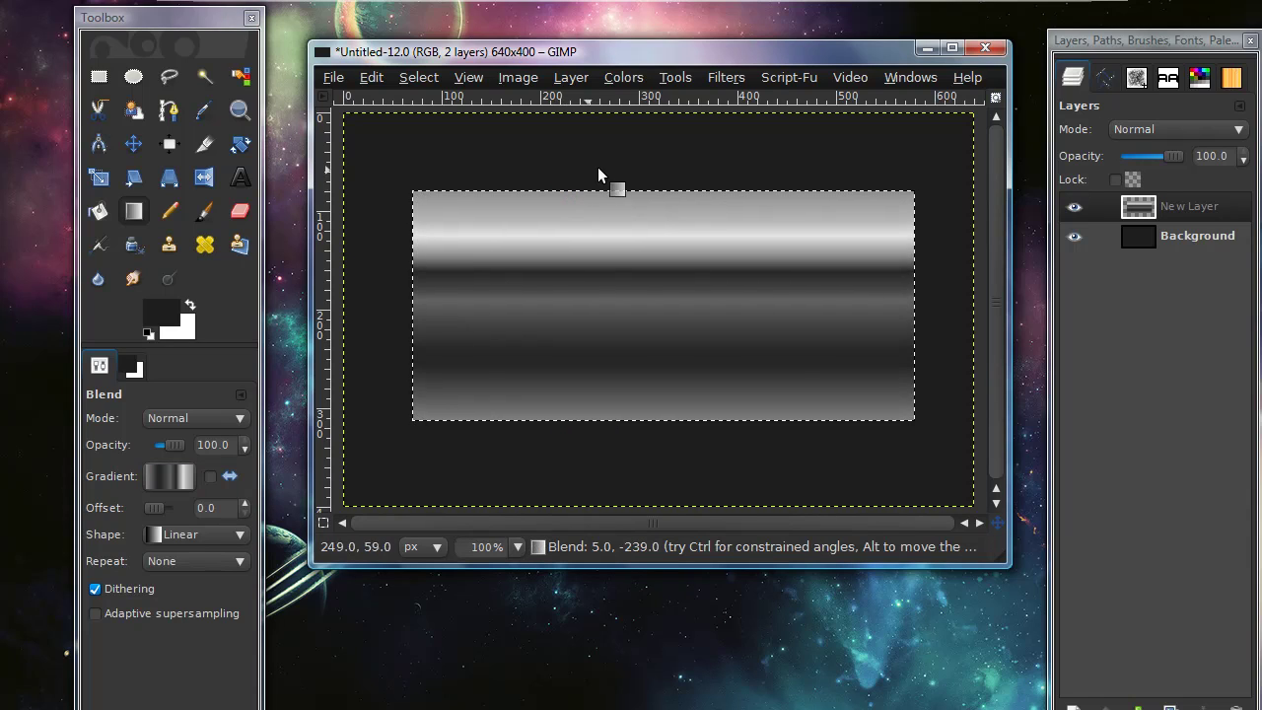
Clear the selection, make white the foreground, and pick the BatmanForeverAlternate text font.
left_click(428, 82)
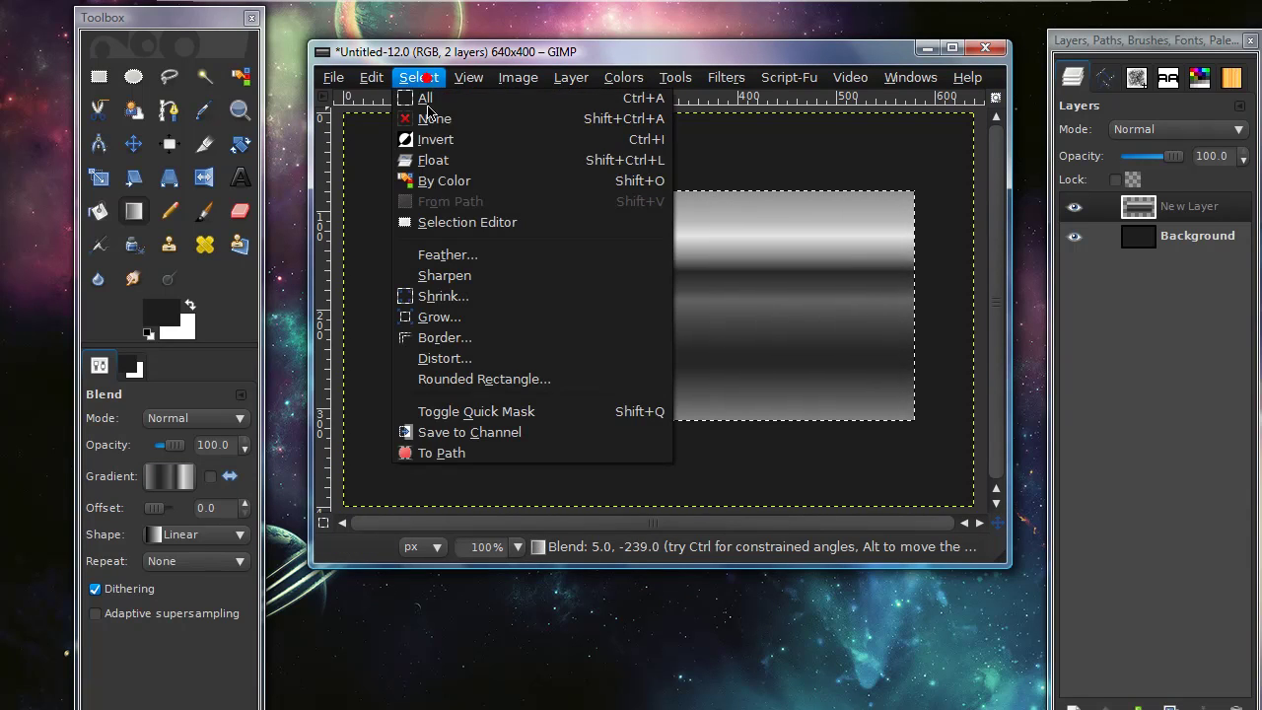
left_click(437, 115)
left_click(190, 302)
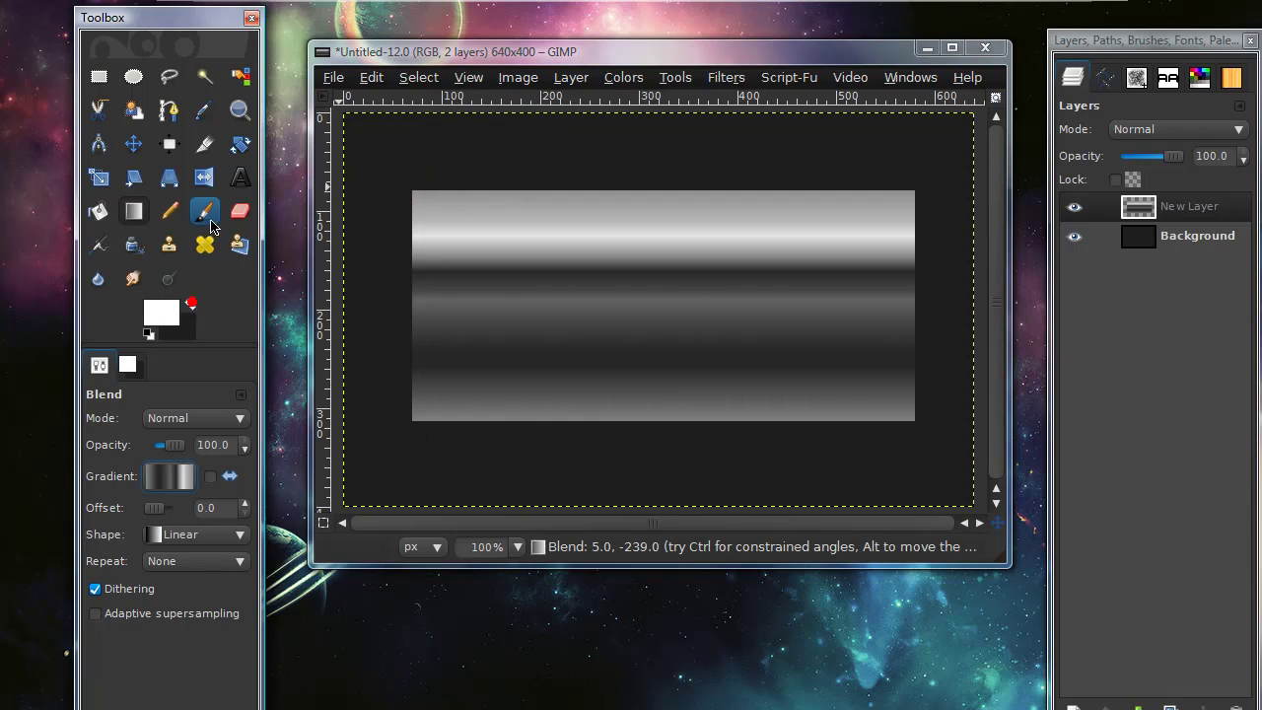
left_click(239, 178)
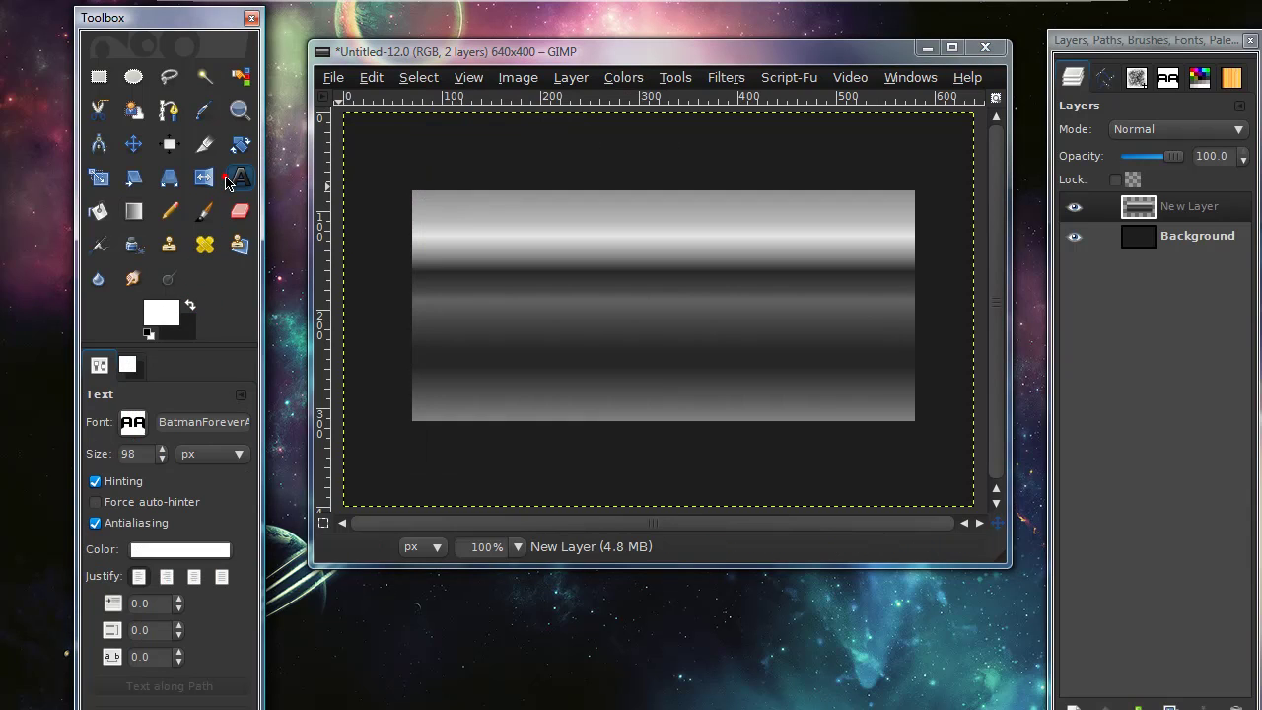
left_click_drag(210, 422, 266, 416)
left_click(215, 424)
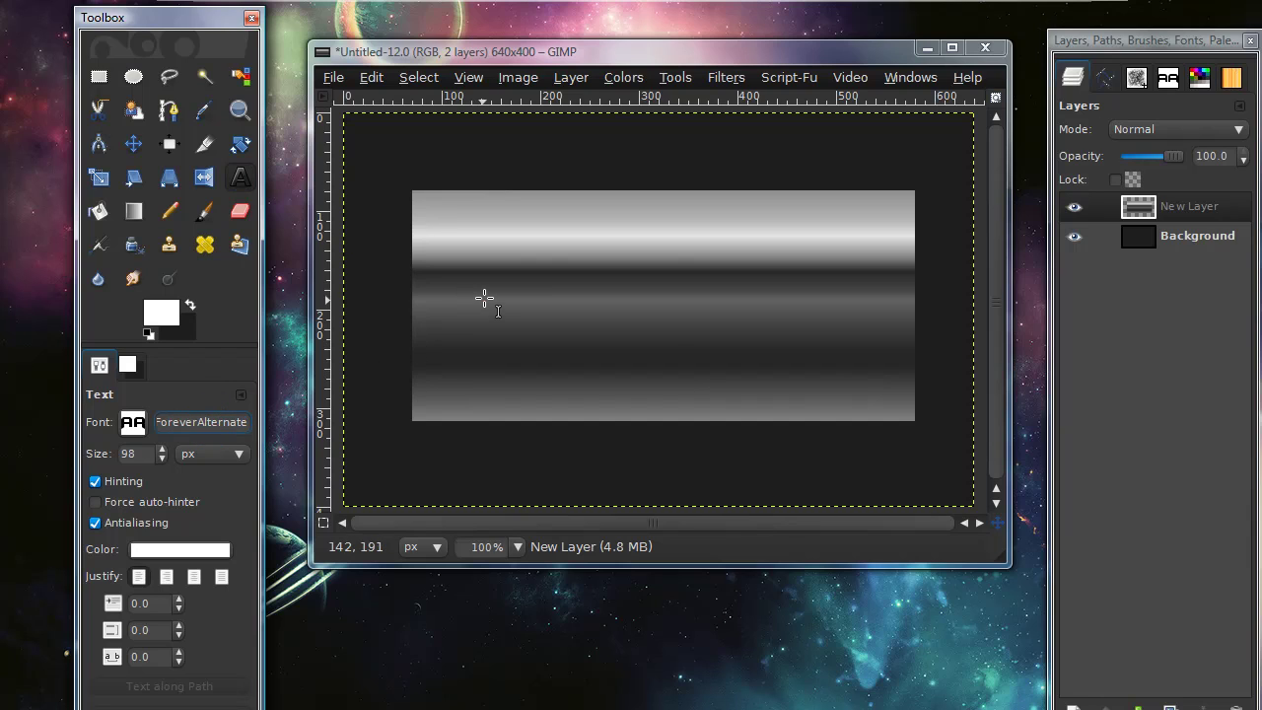
Type 'Jxtuts' on the metal bar and move it to the bar's centre.
left_click(483, 297)
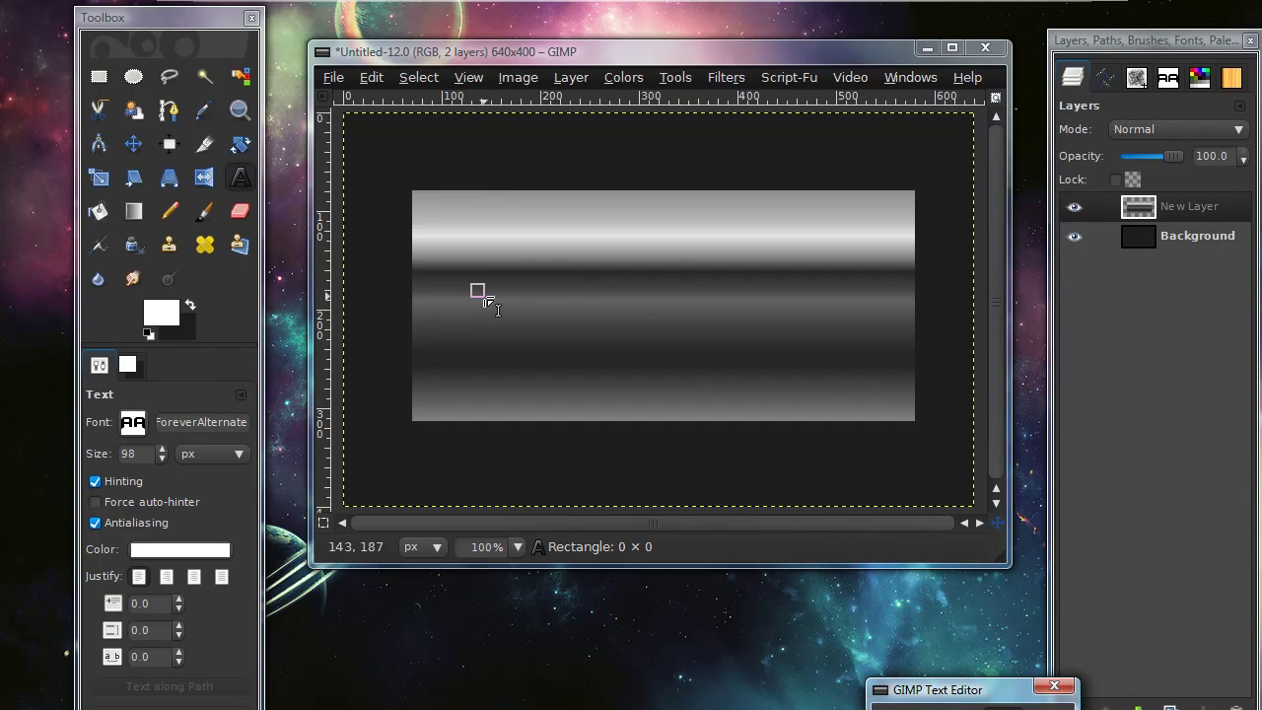
type("Jxtuts")
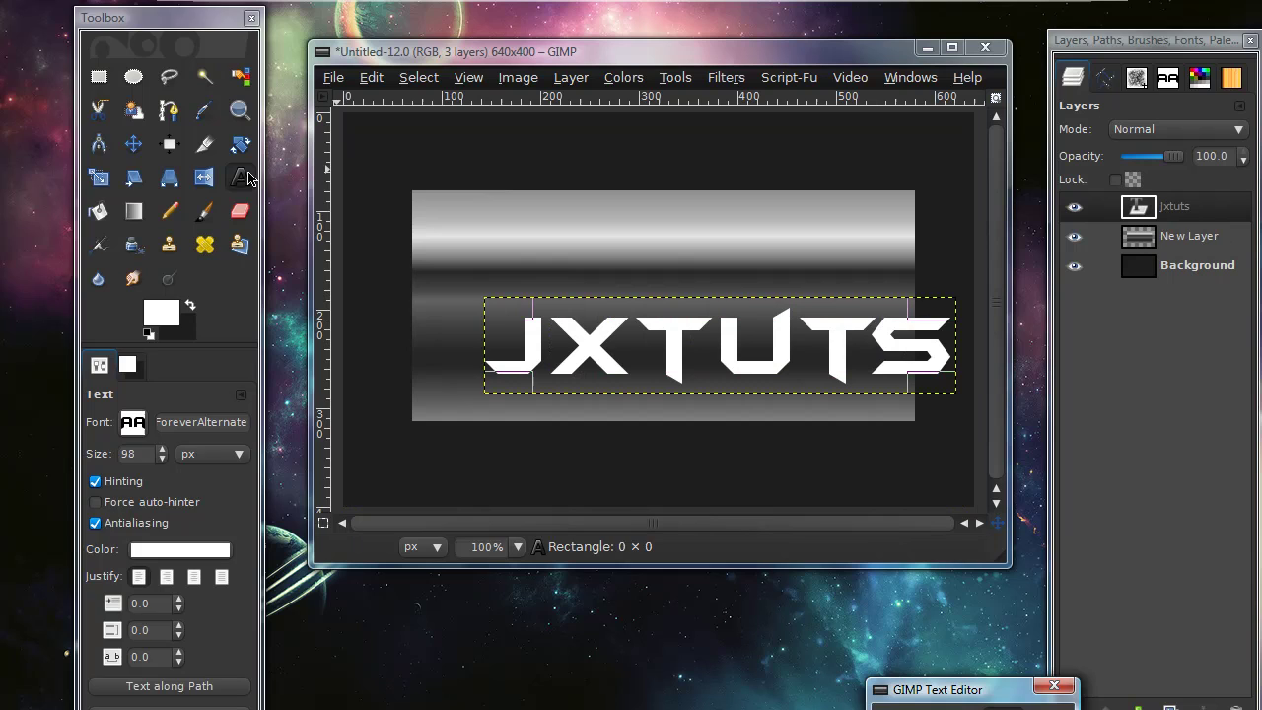
left_click(133, 144)
left_click_drag(781, 352, 725, 318)
Change the JXTUTS text colour to mid-grey 777777.
left_click(240, 177)
left_click(612, 321)
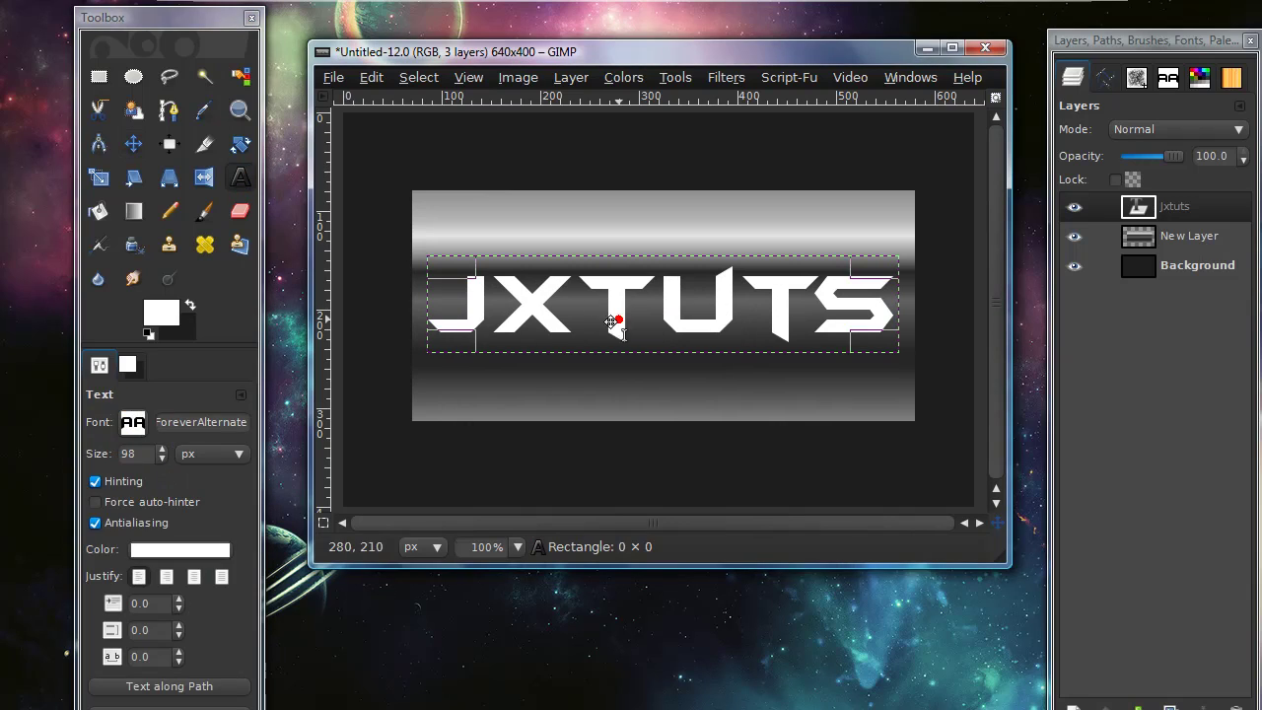
left_click(181, 550)
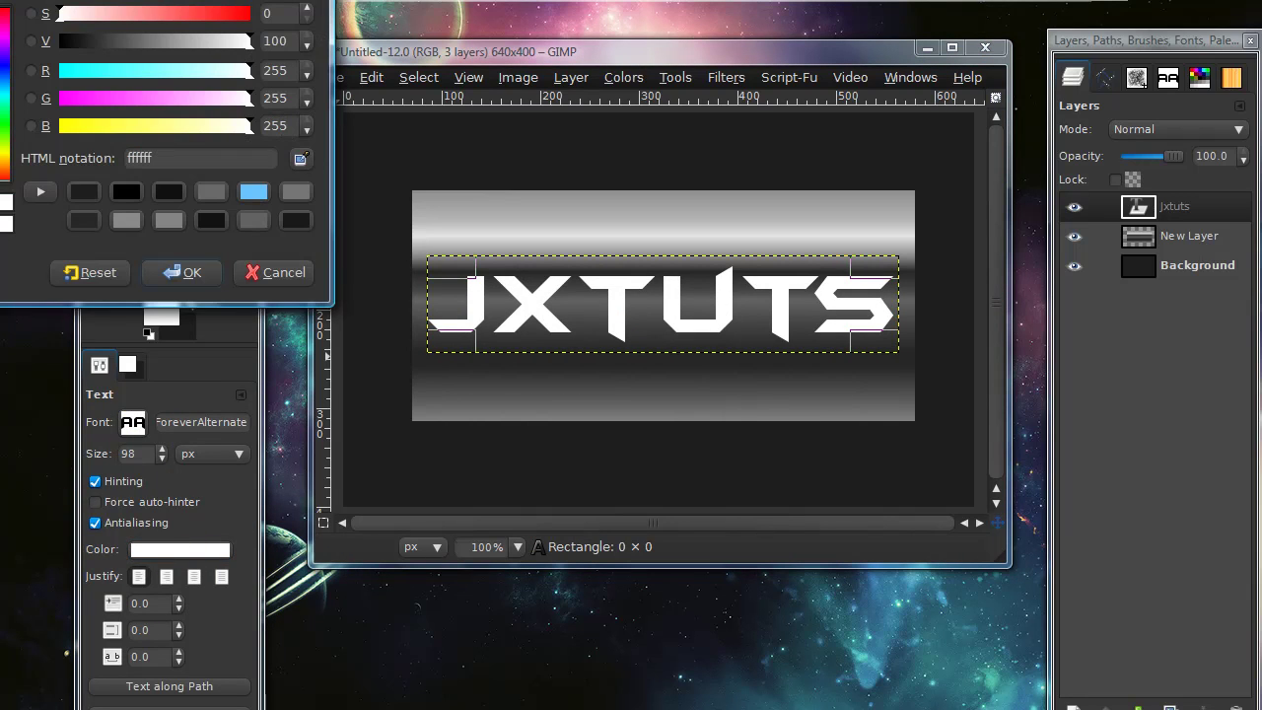
left_click_drag(142, 2, 367, 223)
left_click_drag(207, 444, 145, 502)
left_click_drag(164, 429, 126, 451)
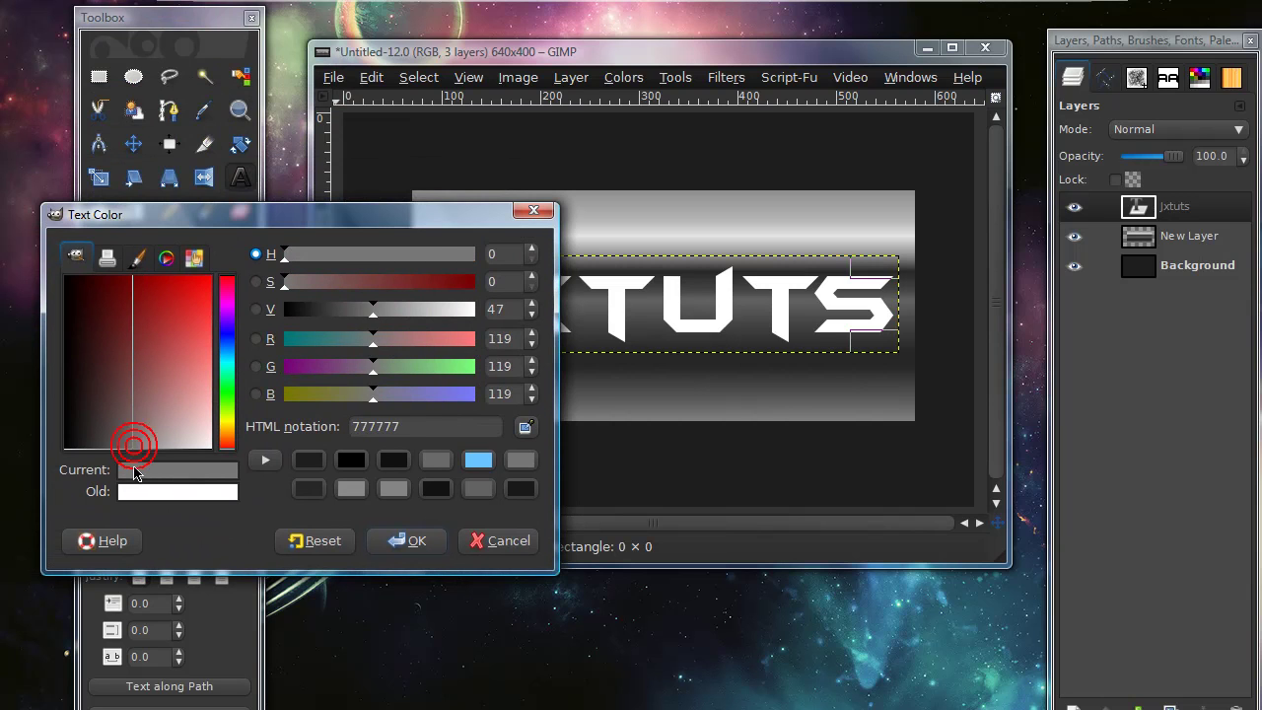
left_click(408, 542)
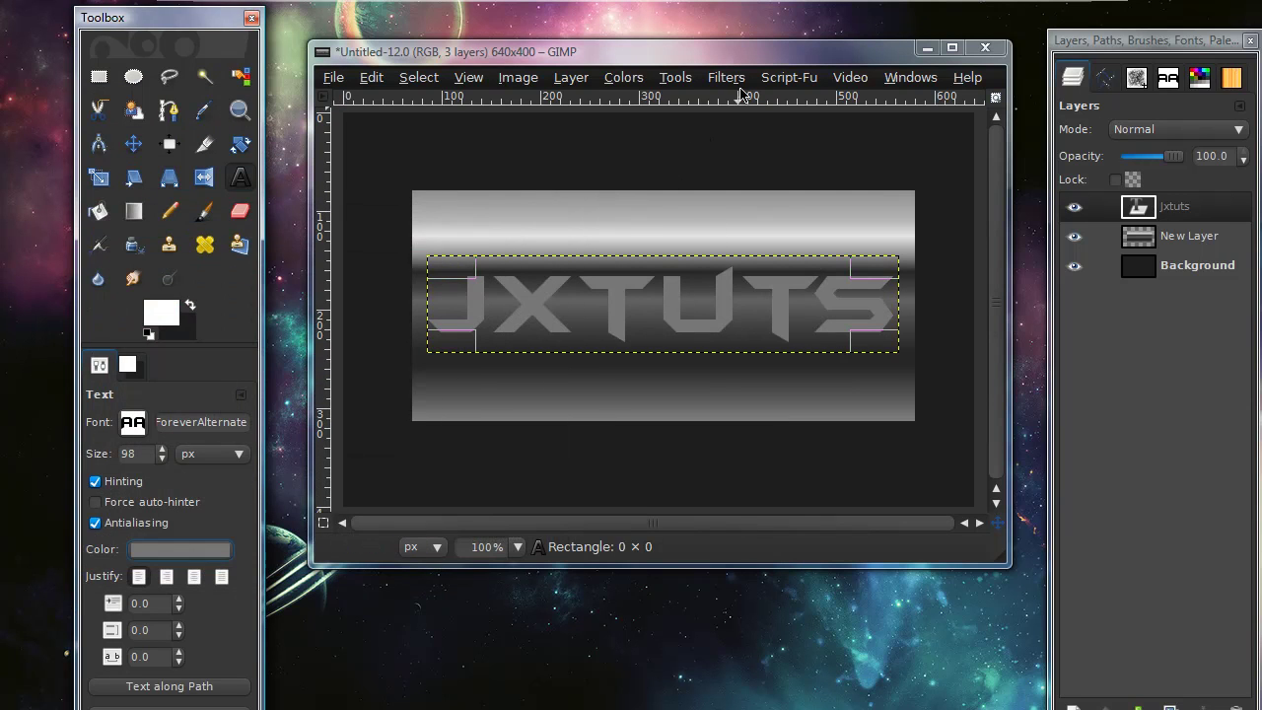
Launch the Script-Fu Layer Effects Inner Shadow on the text layer.
left_click(789, 77)
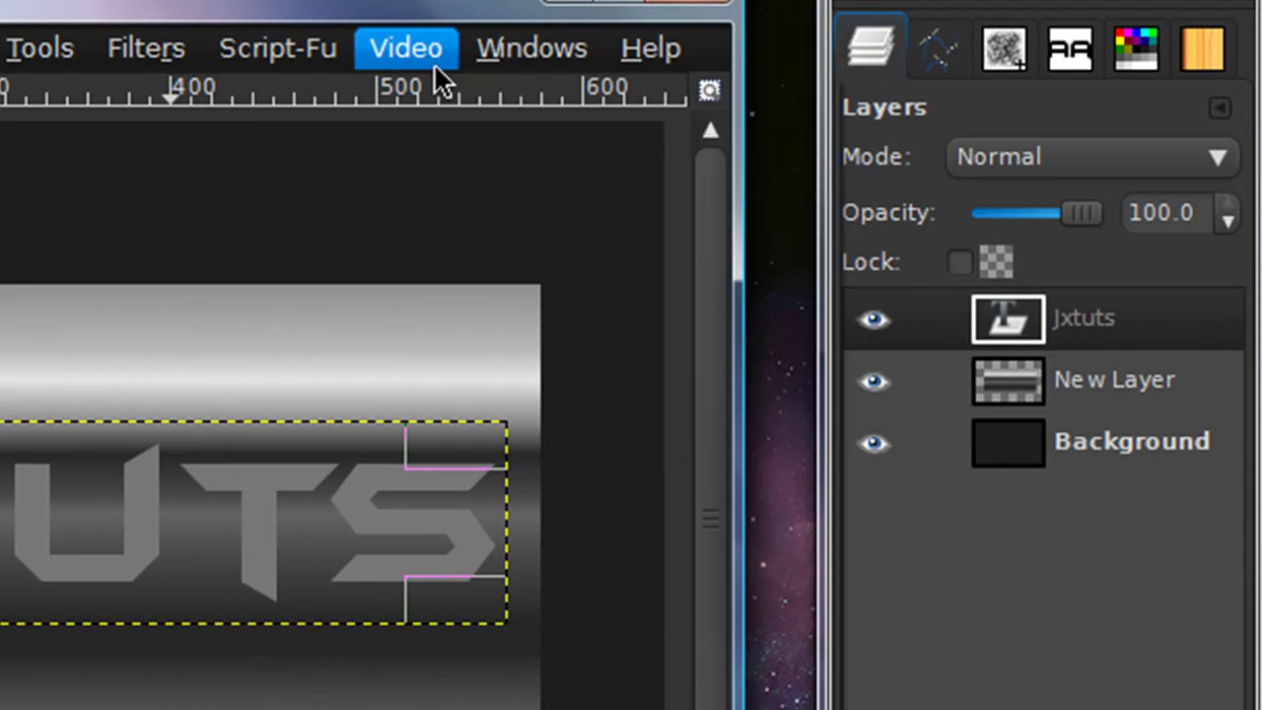
mouse_move(332, 93)
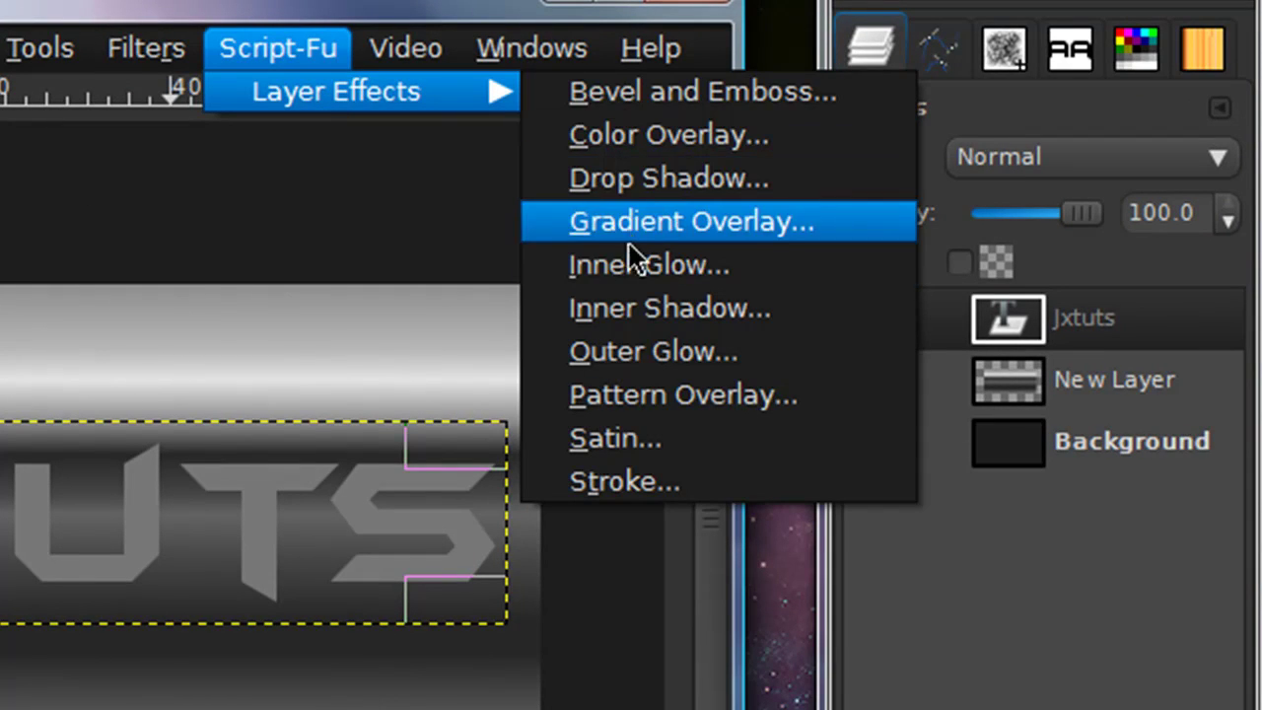
left_click(637, 305)
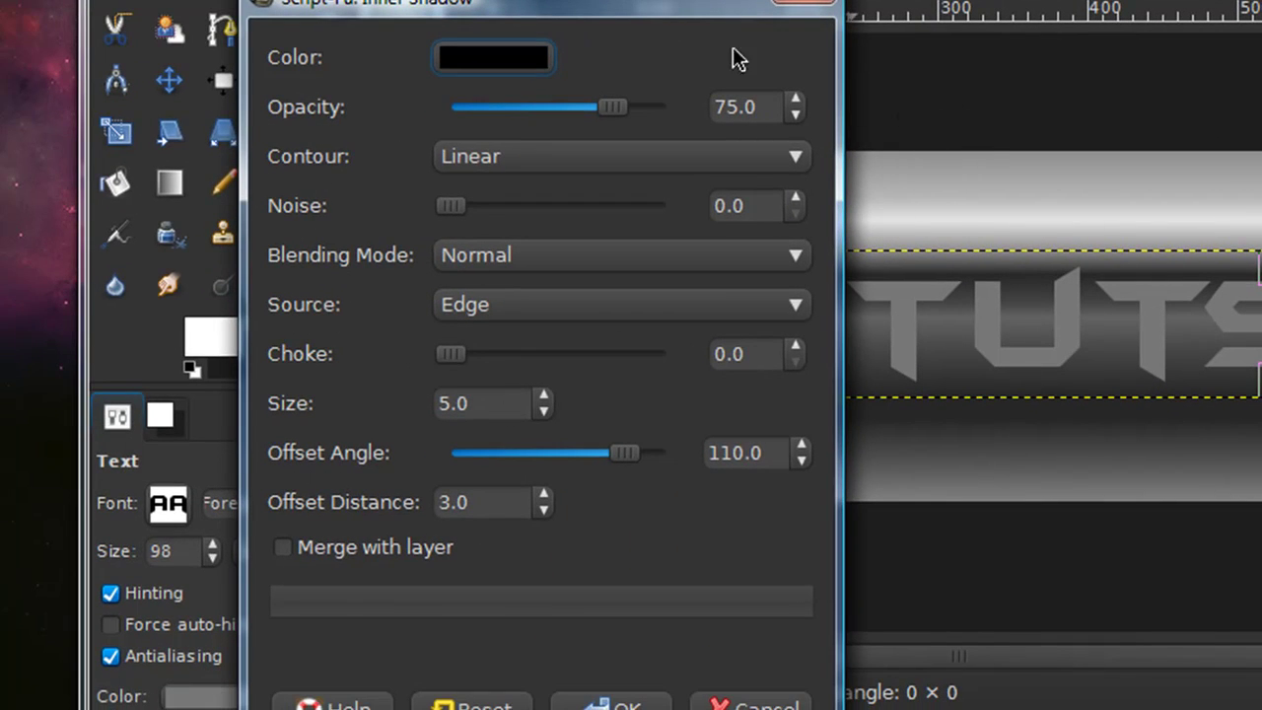
Run Inner Shadow with offset distance 3.0, size 5 and angle 110.
left_click_drag(720, 25, 868, 62)
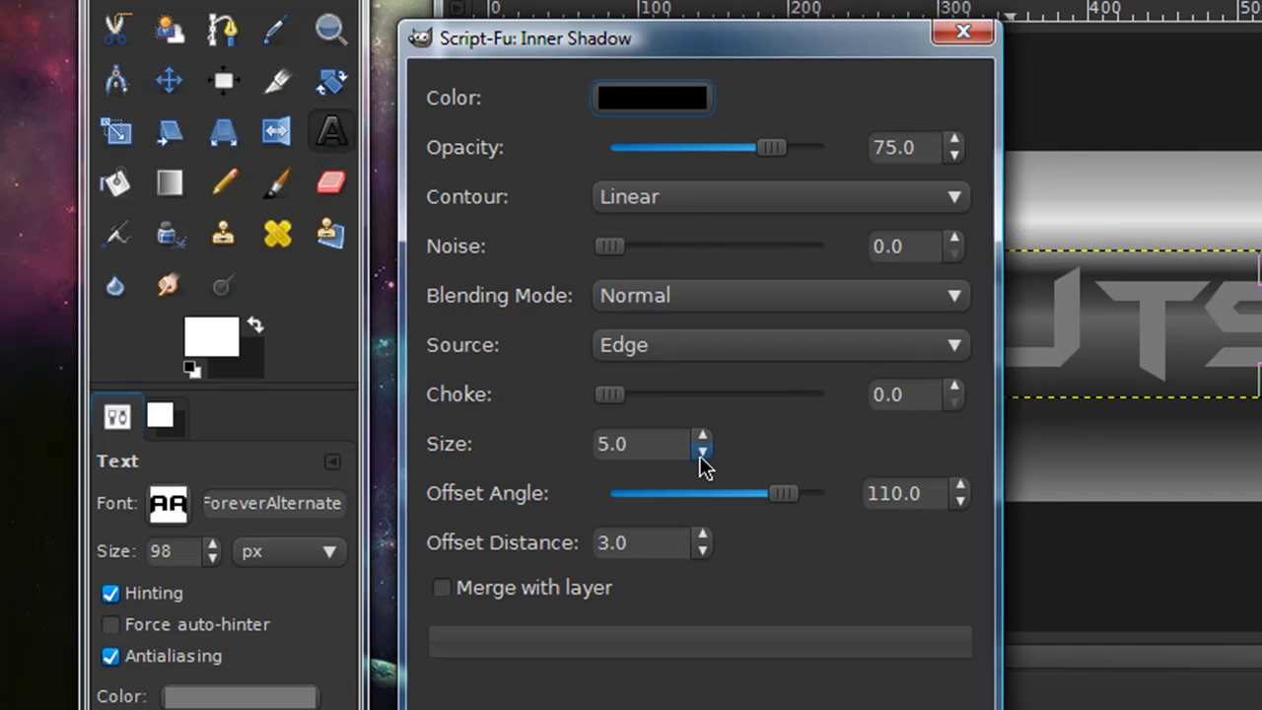
left_click(702, 551)
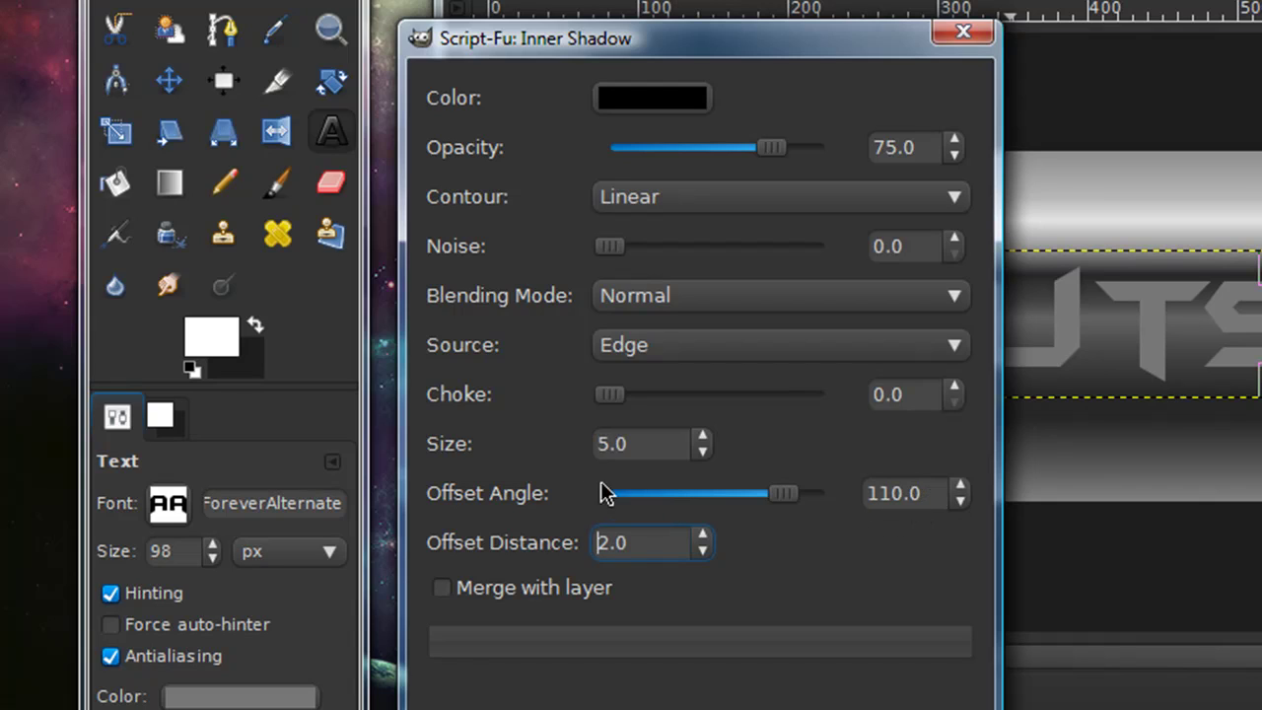
left_click(702, 535)
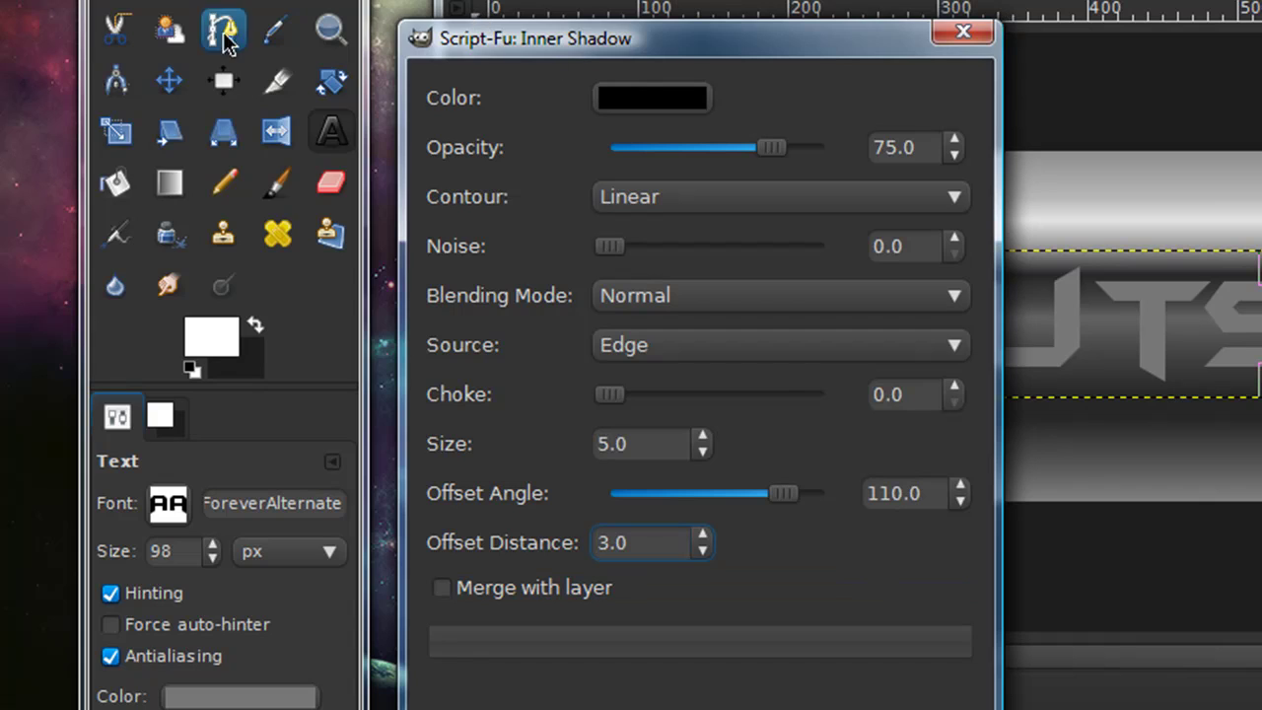
key("Return")
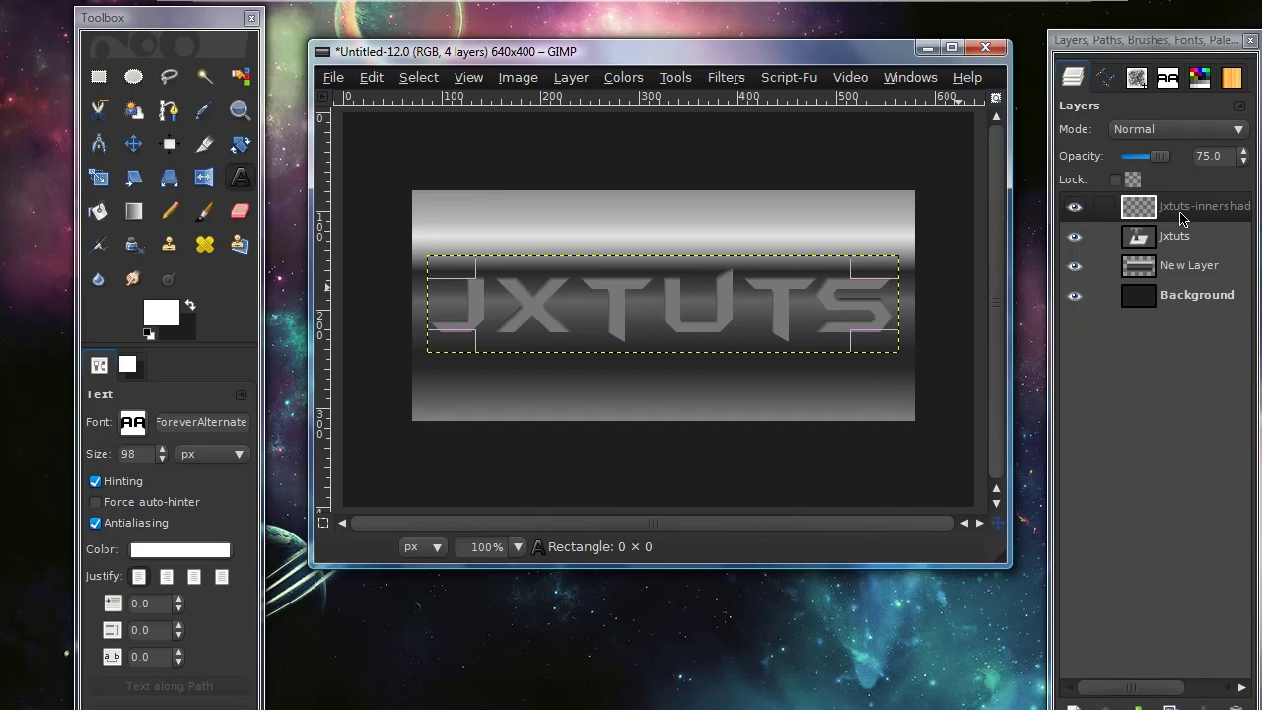
Turn the Jxtuts text layer's letter outlines into a selection with Text to Selection.
left_click(1164, 295)
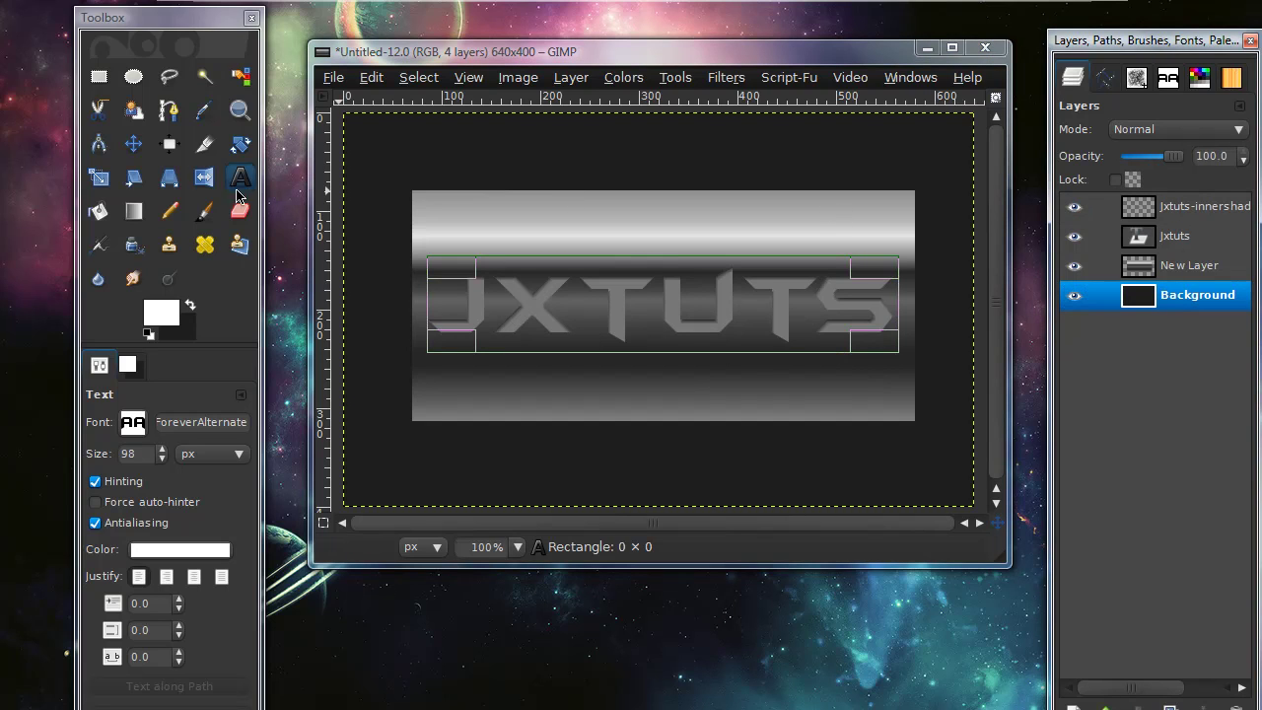
left_click(204, 211)
left_click(1170, 208)
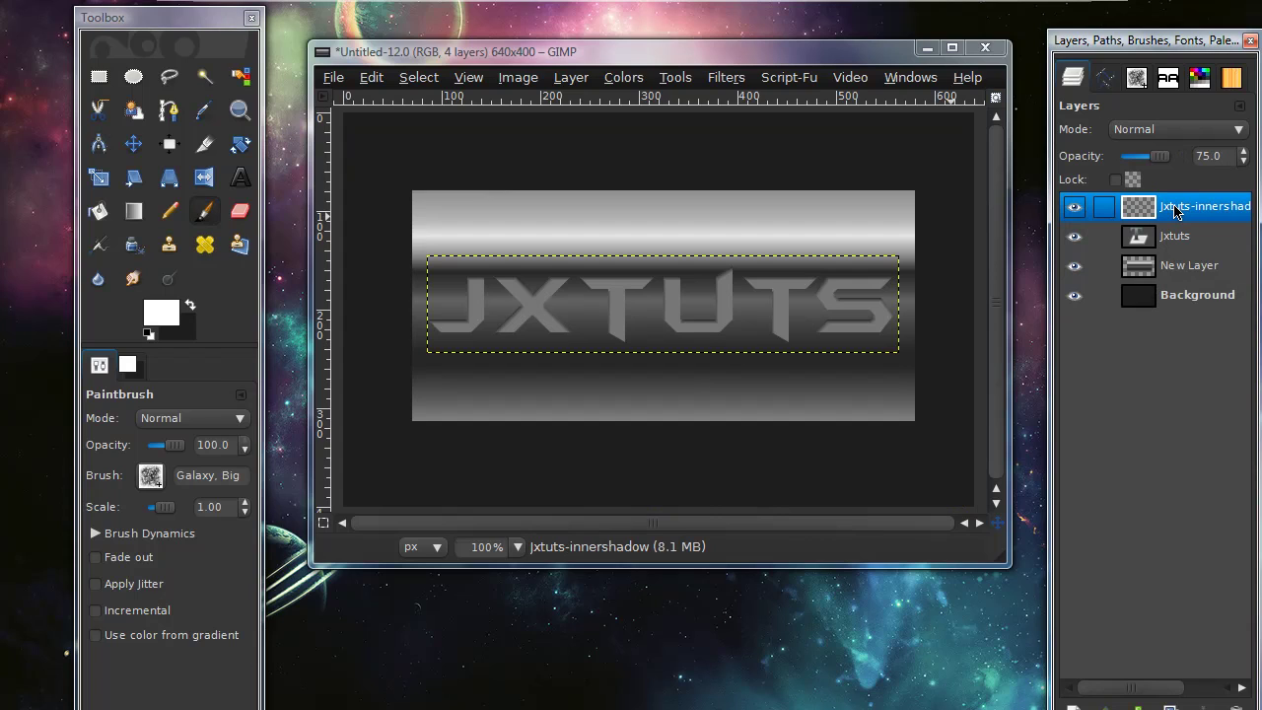
right_click(1176, 211)
left_click(1161, 235)
right_click(1167, 238)
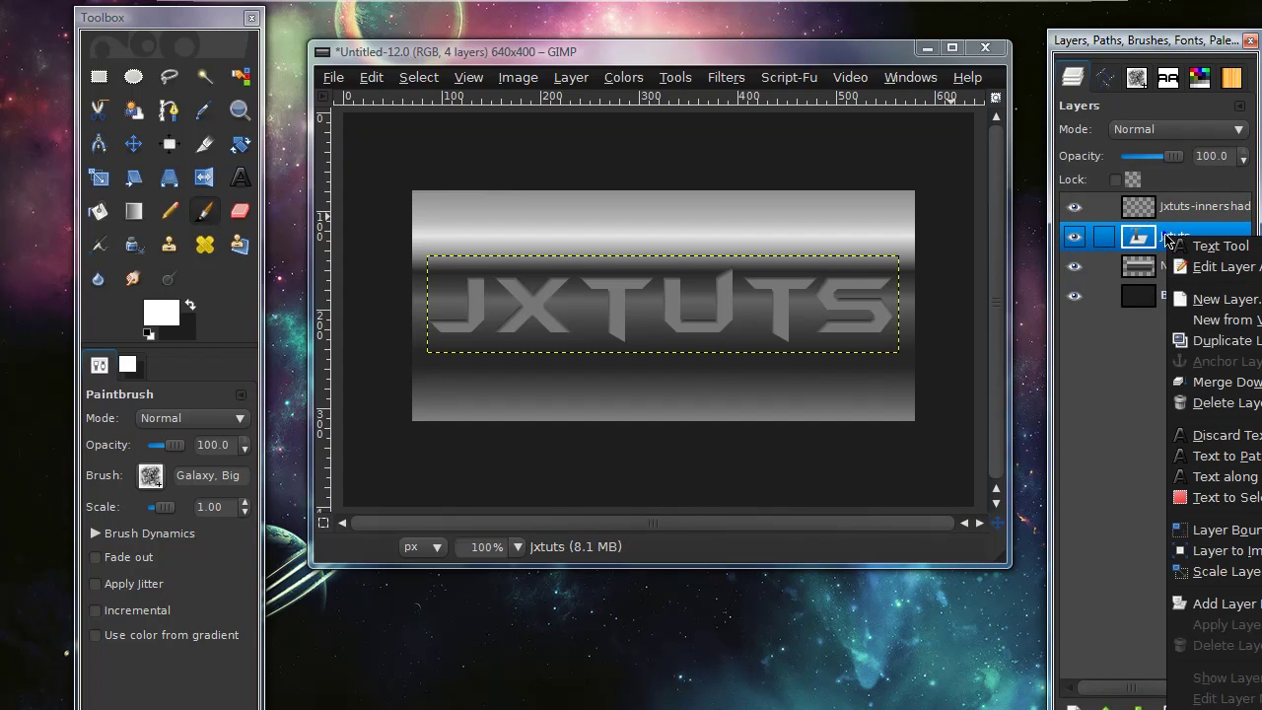
left_click(1154, 42)
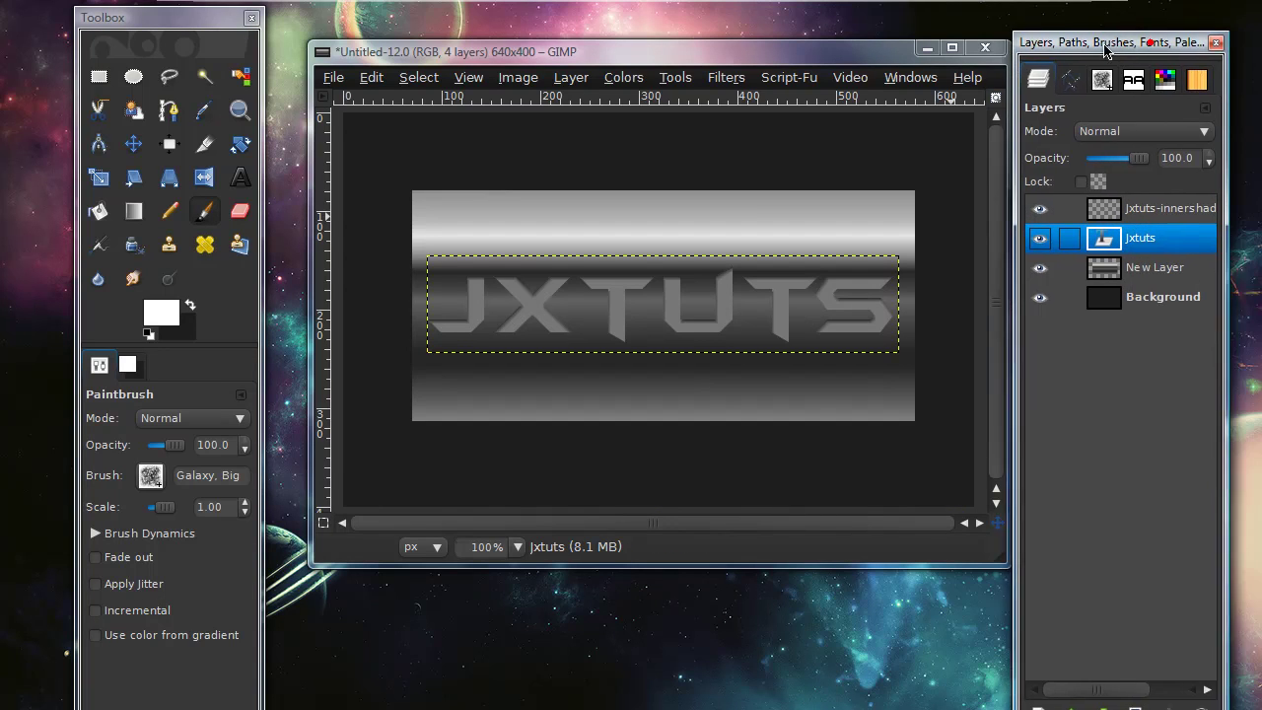
left_click_drag(1154, 43, 1081, 42)
right_click(1102, 240)
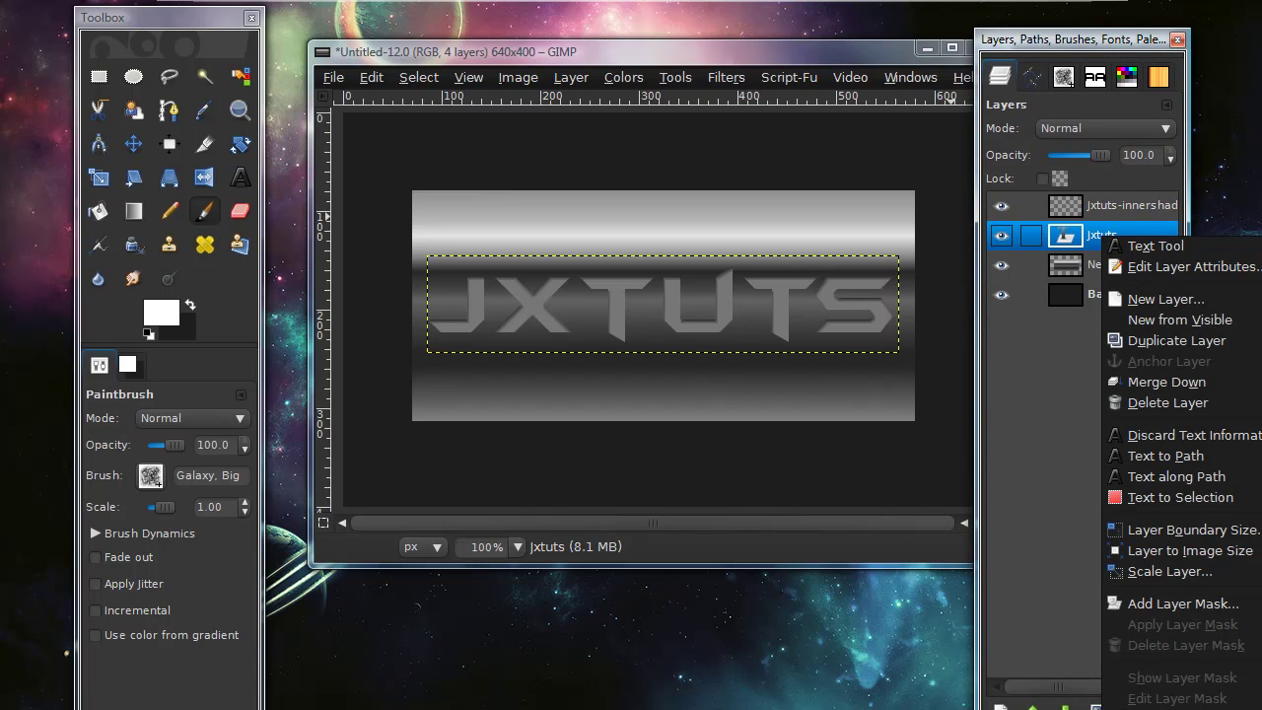
left_click(1179, 497)
left_click_drag(1087, 39, 1134, 44)
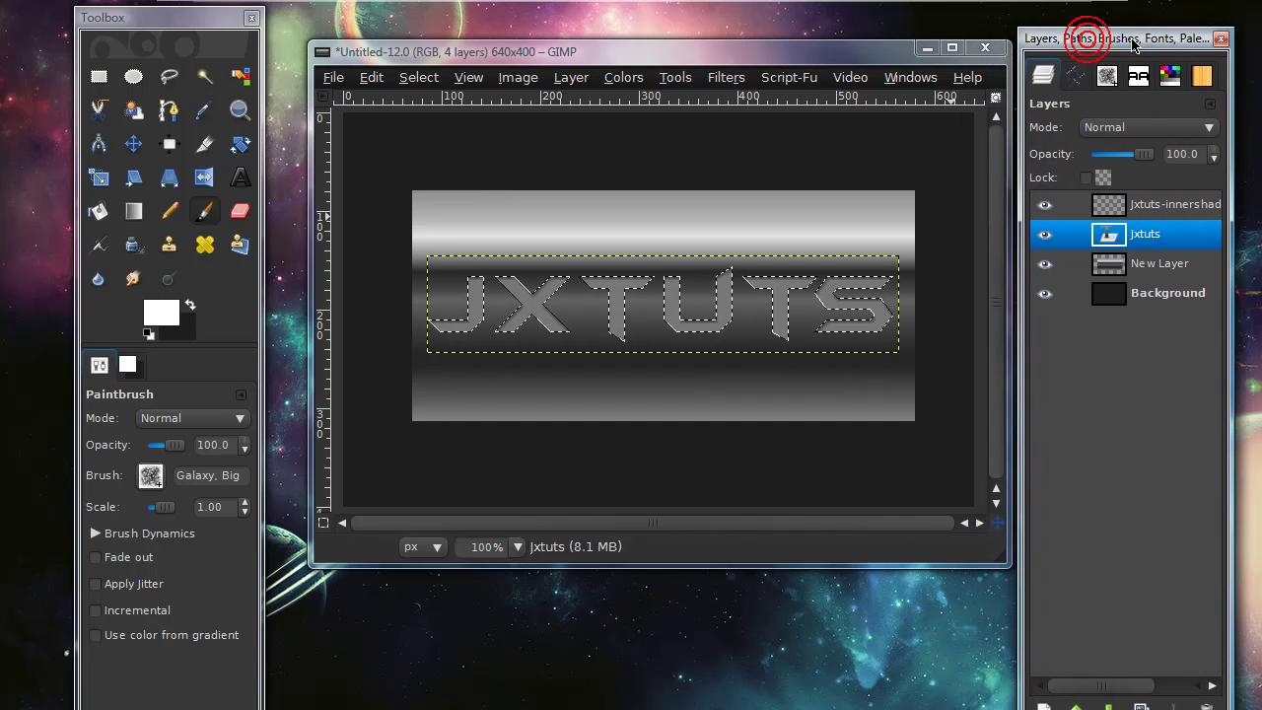
Grow the letter selection by 1 pixel.
left_click(418, 77)
left_click(442, 308)
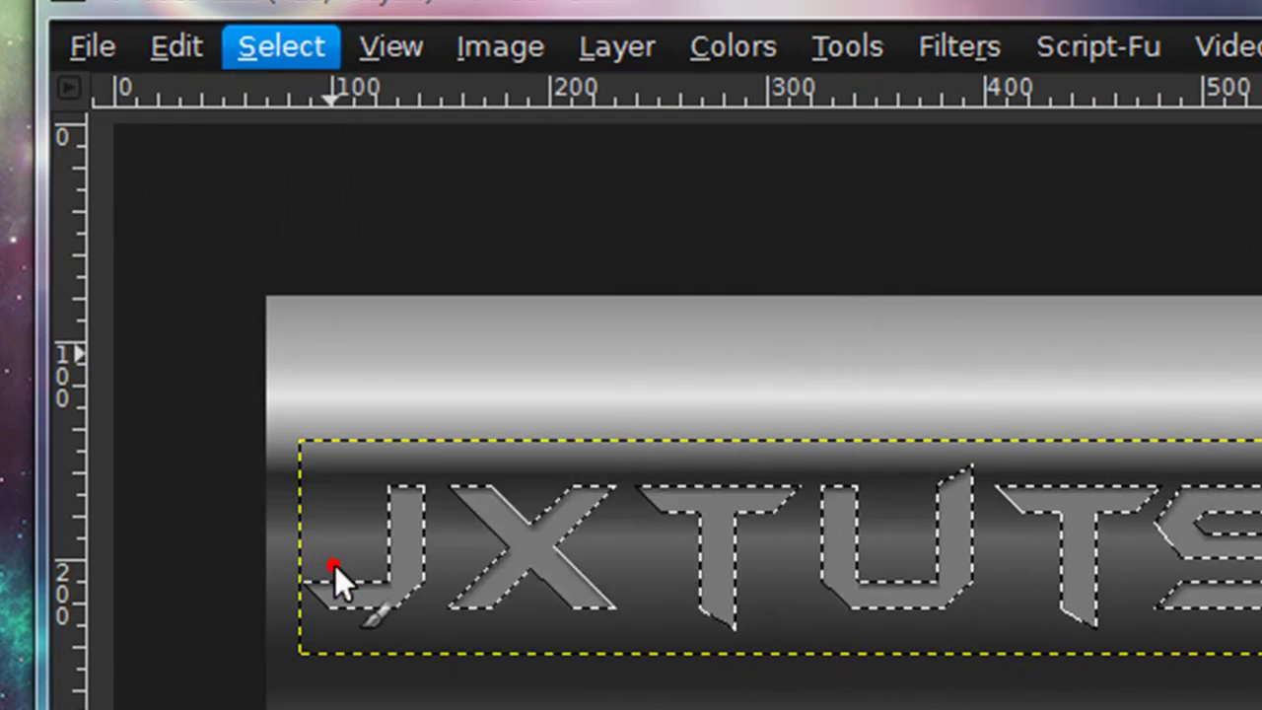
left_click(872, 702)
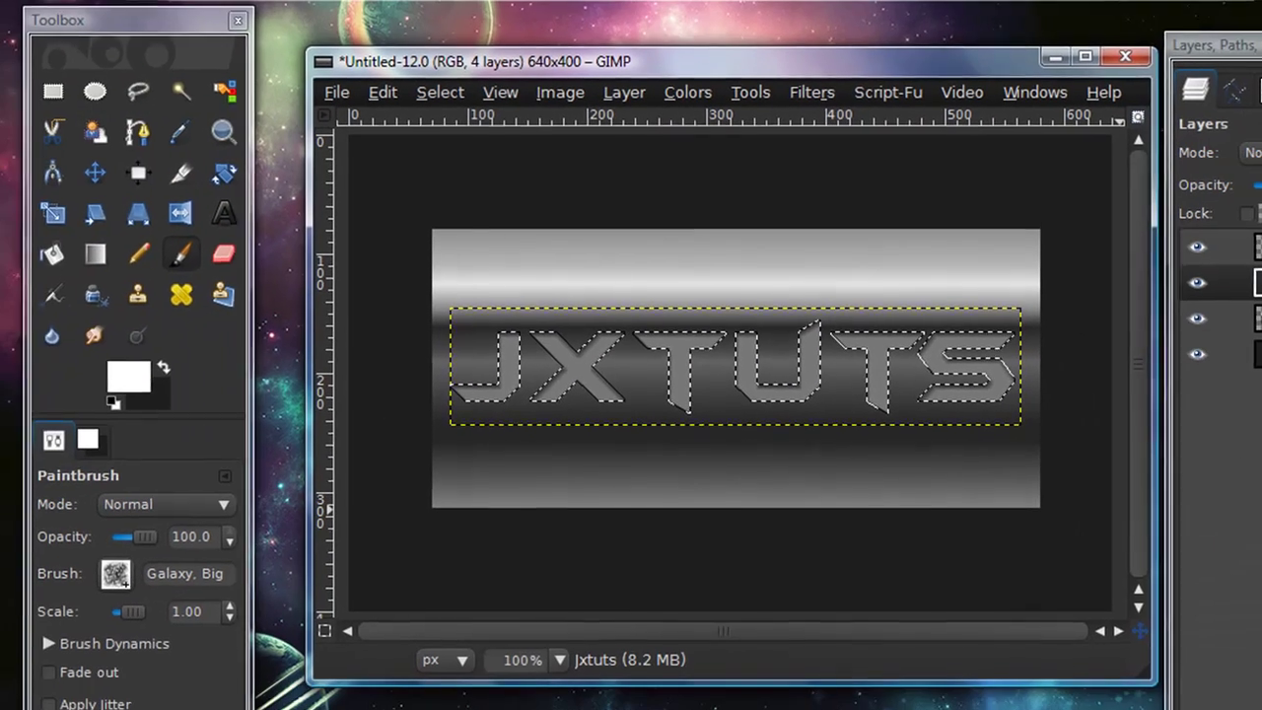
Add New Layer#1 and draw a white FG-to-Transparent gradient upward across the letters.
key("ctrl+shift+n")
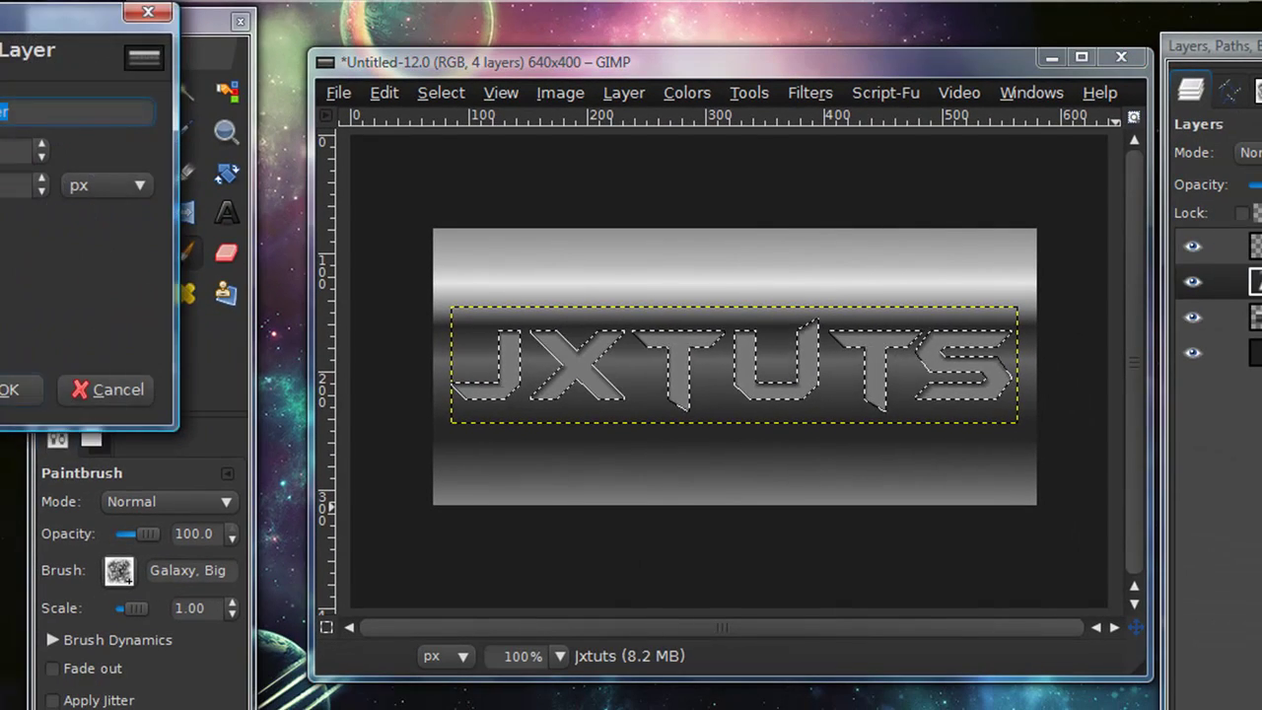
key("Return")
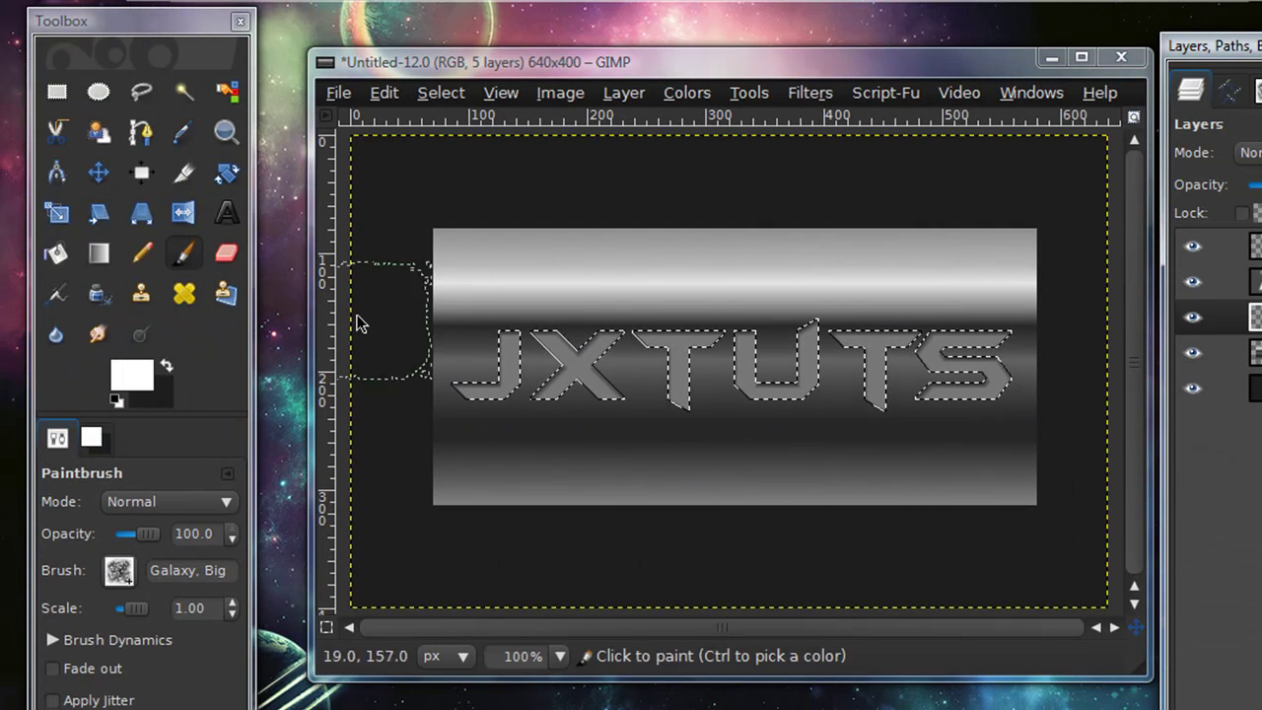
left_click(98, 254)
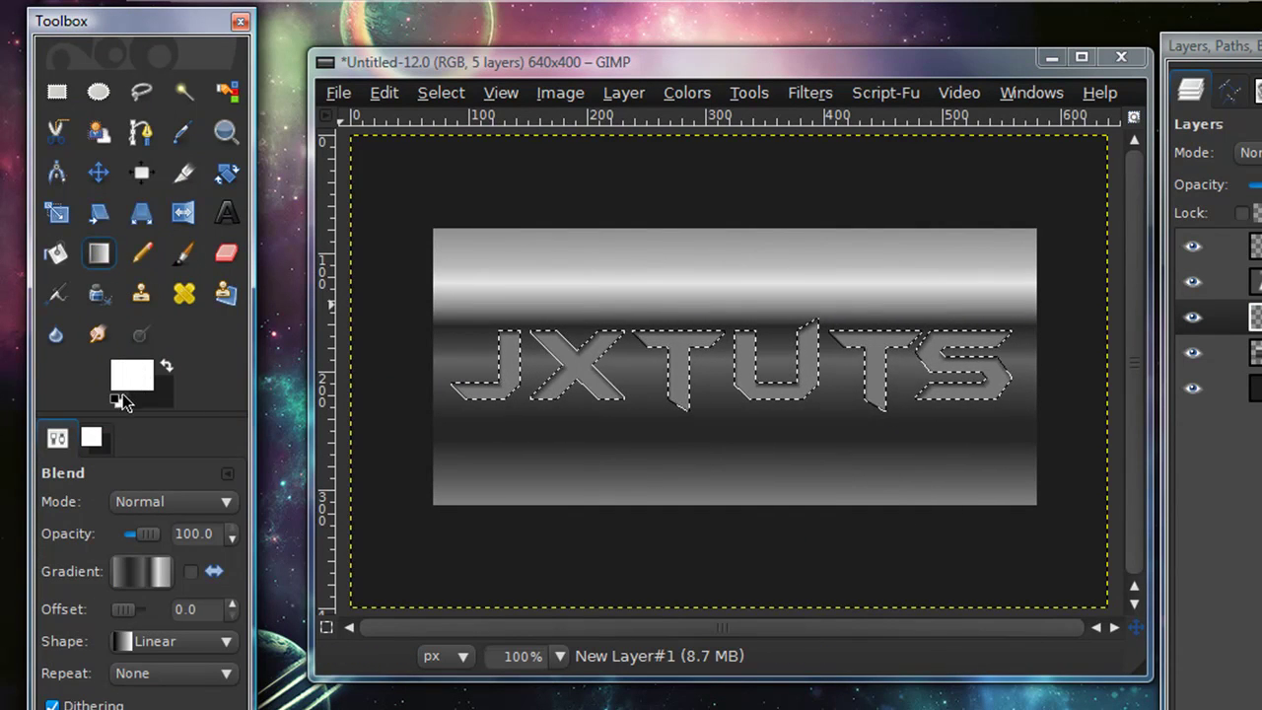
left_click(141, 571)
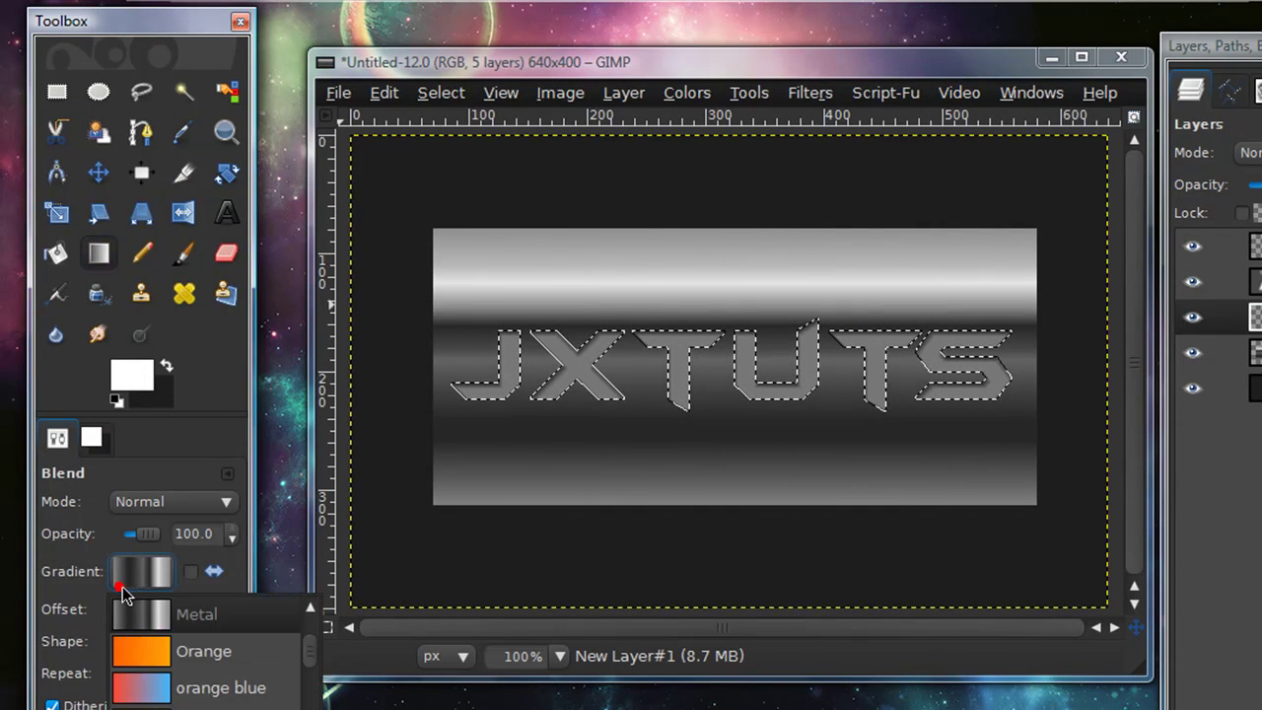
scroll(276, 702, "down", 10)
left_click(276, 702)
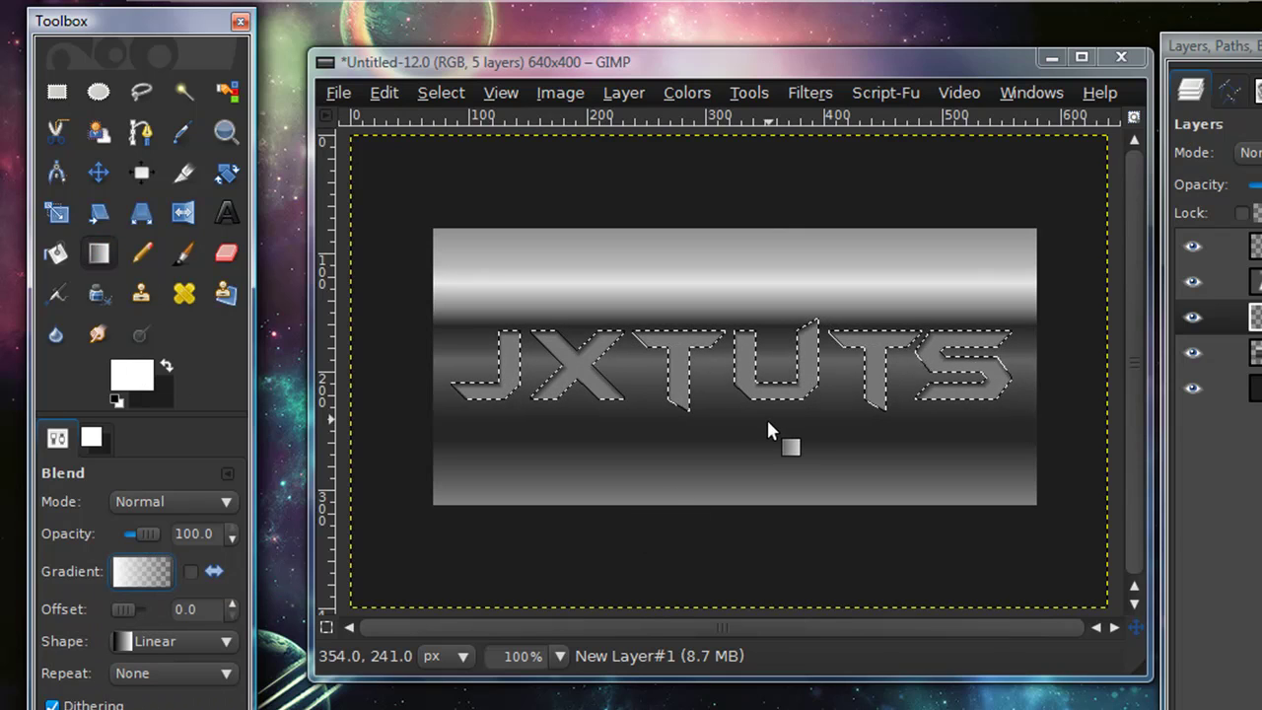
left_click_drag(778, 421, 779, 335)
Drop the letter selection and lower New Layer#1 opacity to 61.1.
left_click(441, 92)
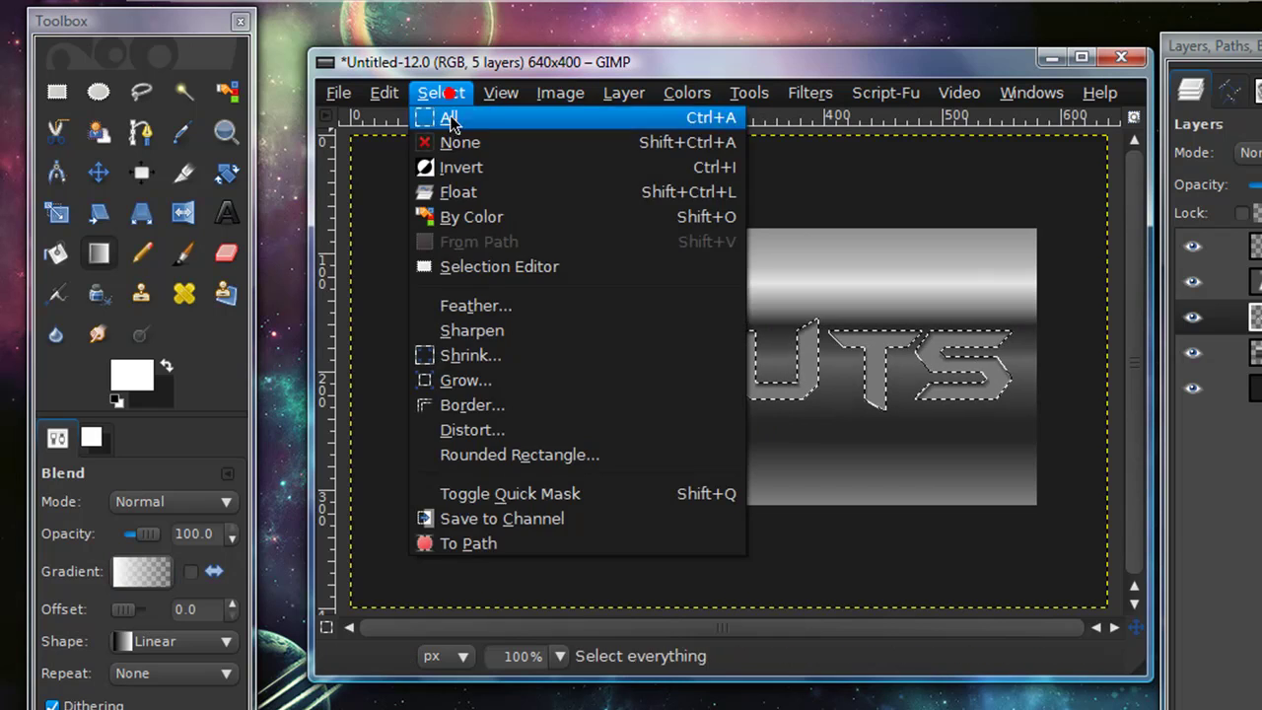
left_click(444, 143)
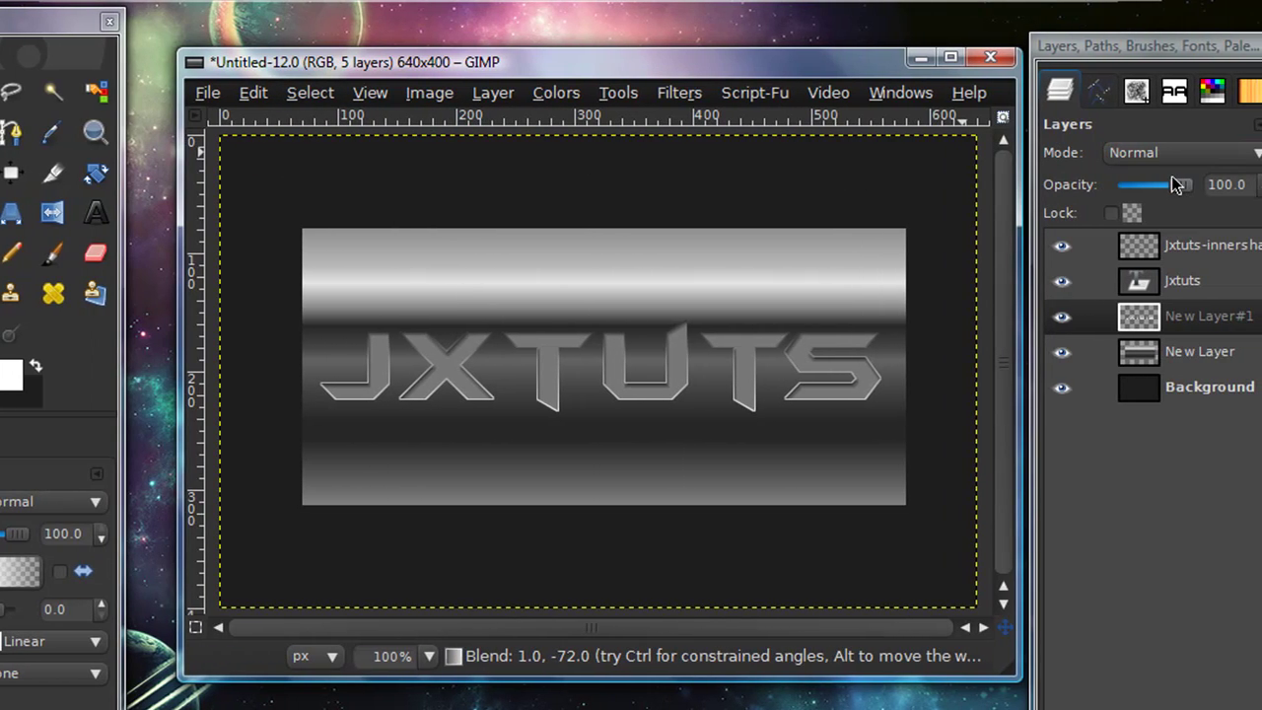
left_click_drag(1176, 185, 1154, 181)
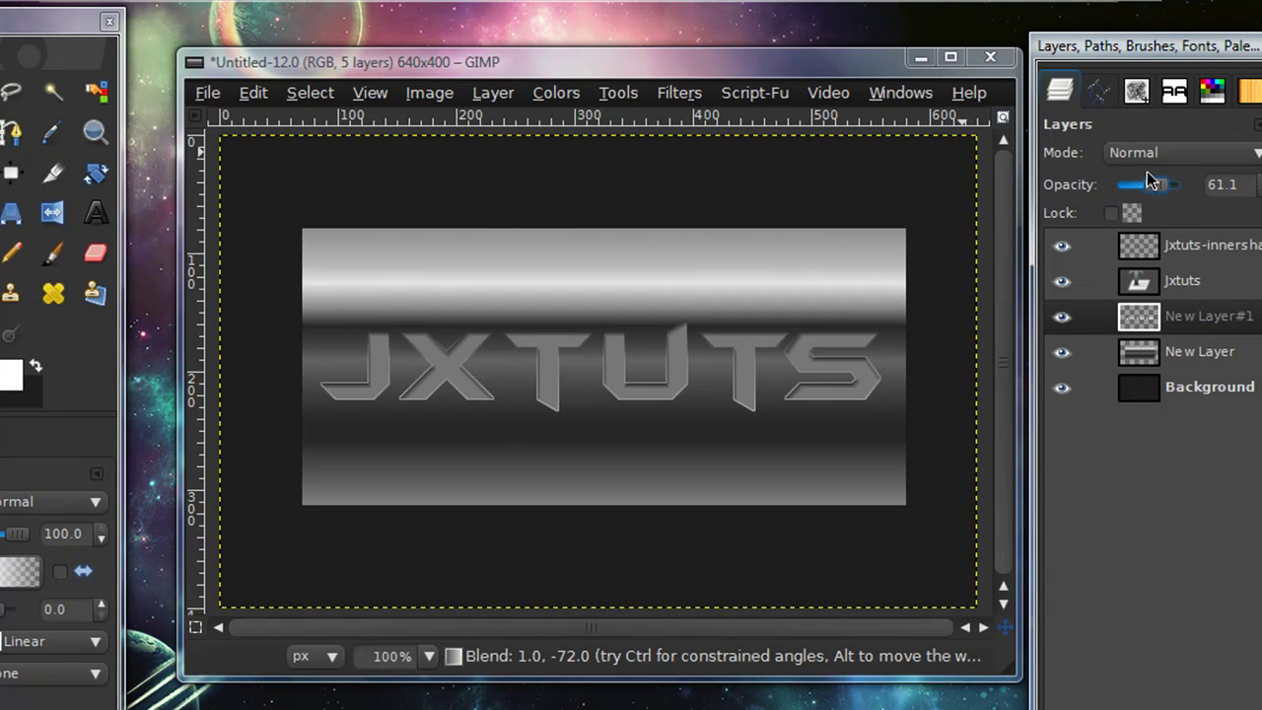
left_click(1199, 404)
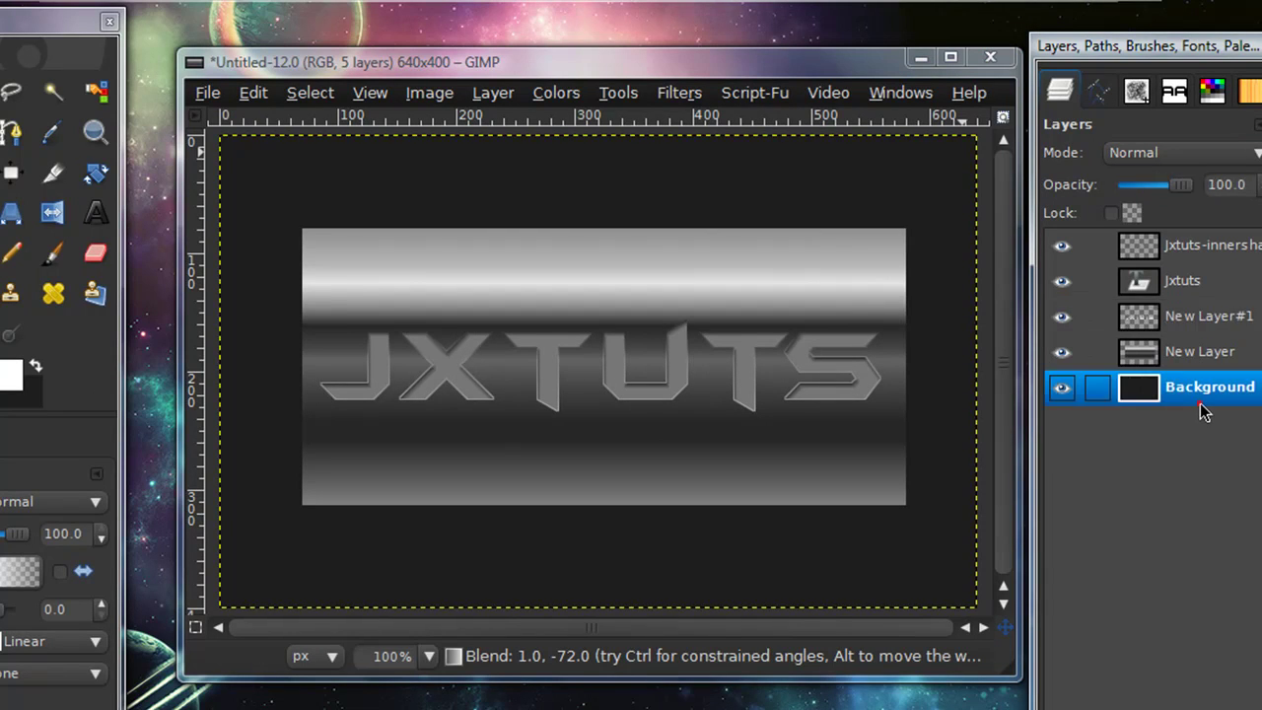